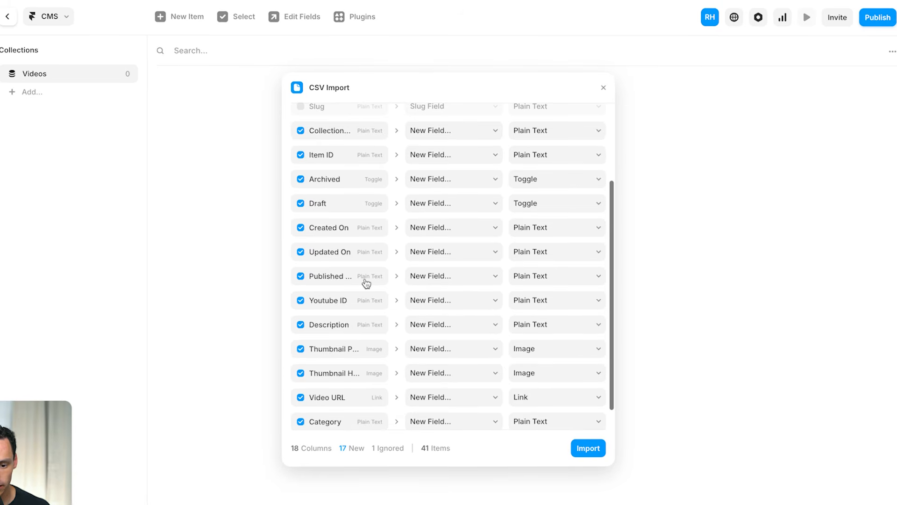
left_click(306, 228)
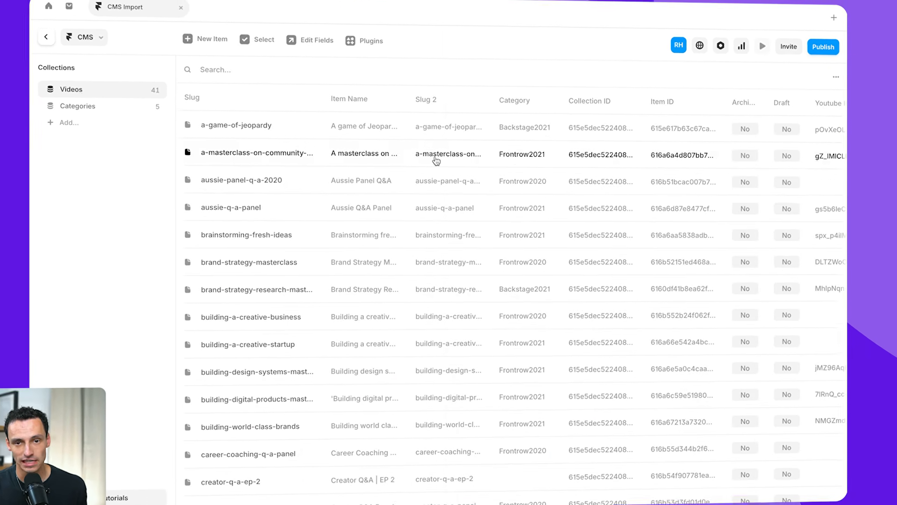
left_click(436, 161)
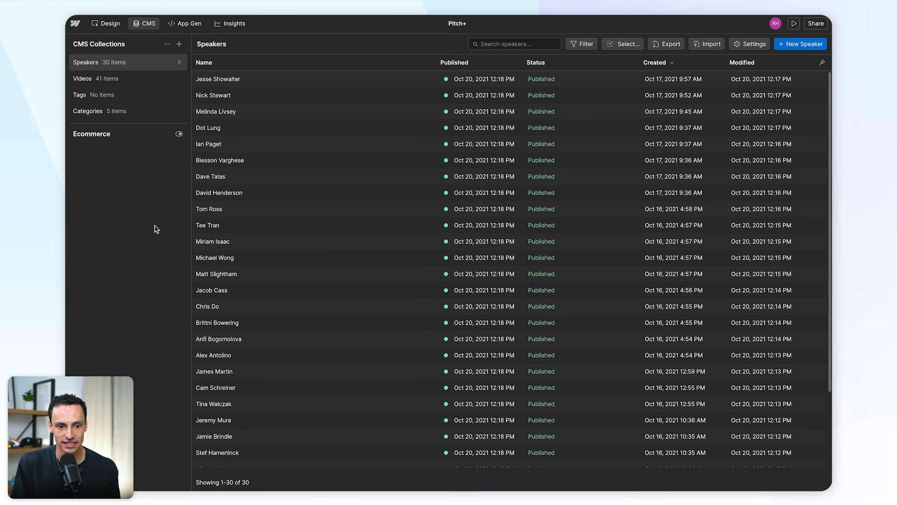
Step: Look through the Videos, Tags and Speakers collections, examining the custom fields of one speaker and the Career Coaching Q&A Panel video
left_click(137, 81)
left_click(133, 96)
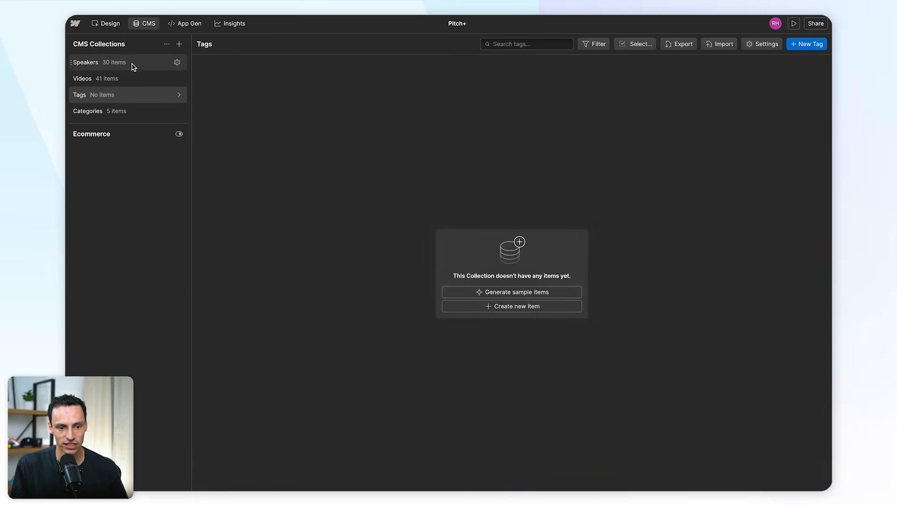
left_click(133, 65)
left_click(326, 192)
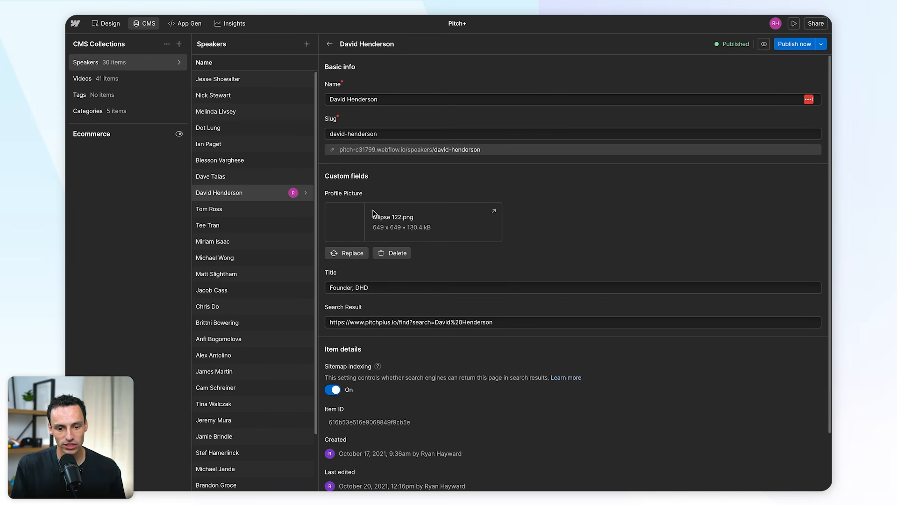
scroll(532, 251, "down", 2)
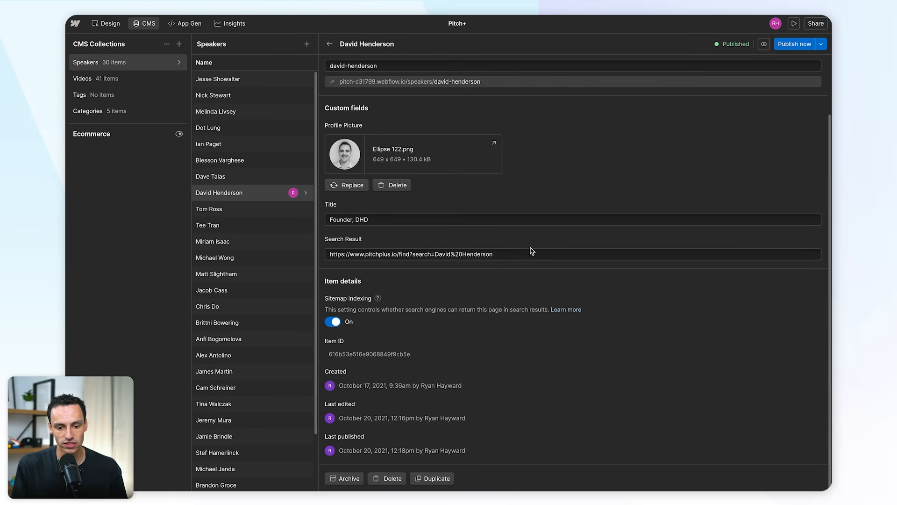
left_click(120, 79)
left_click(372, 179)
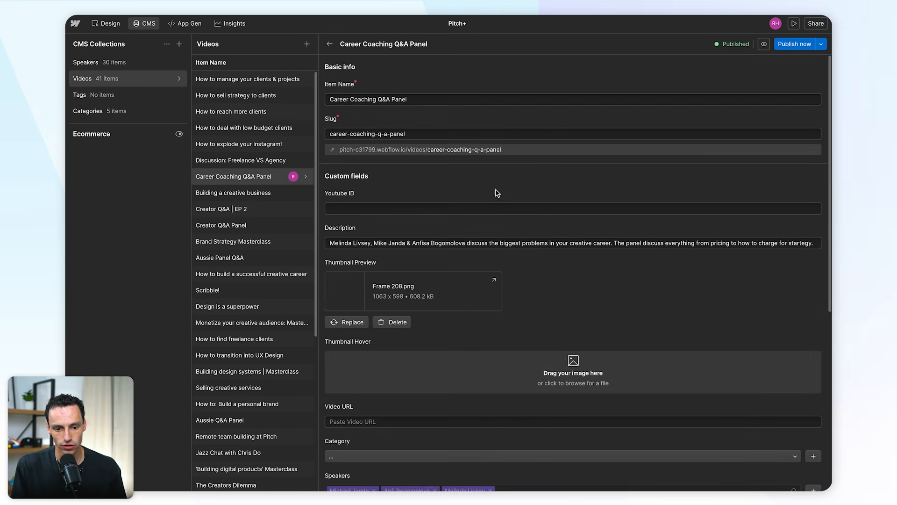
scroll(497, 192, "down", 4)
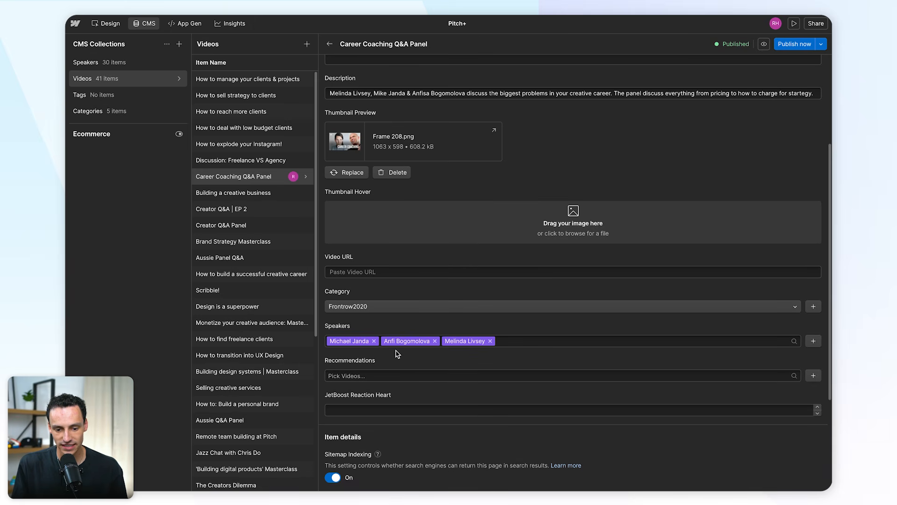
Step: Export the Speakers collection as CSV and download the exported file
left_click(117, 67)
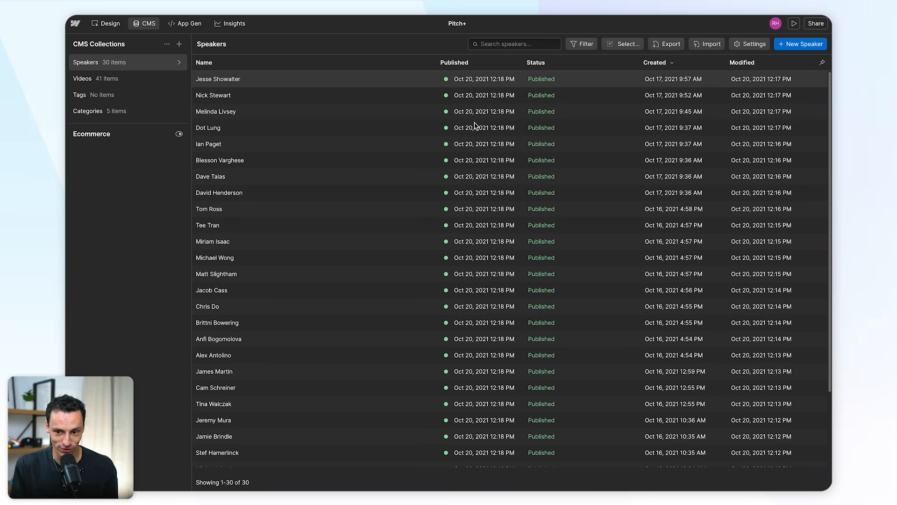
left_click(658, 47)
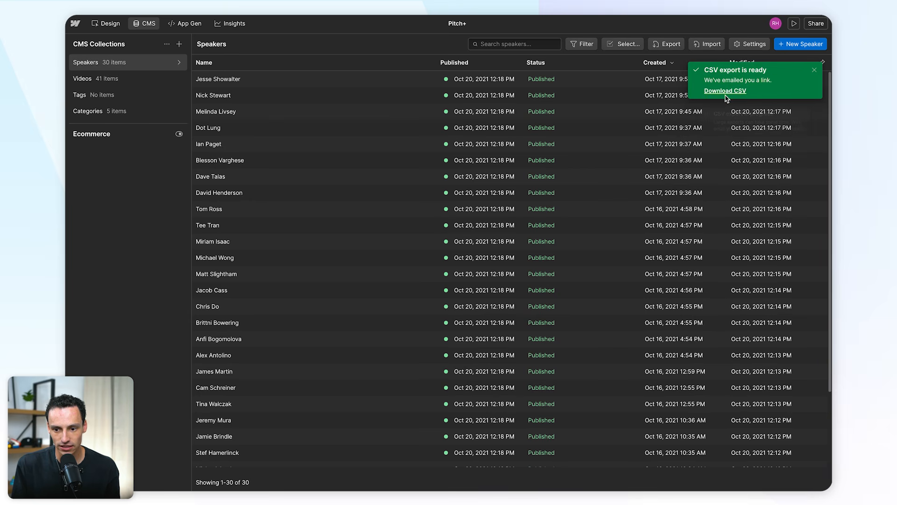
left_click(725, 91)
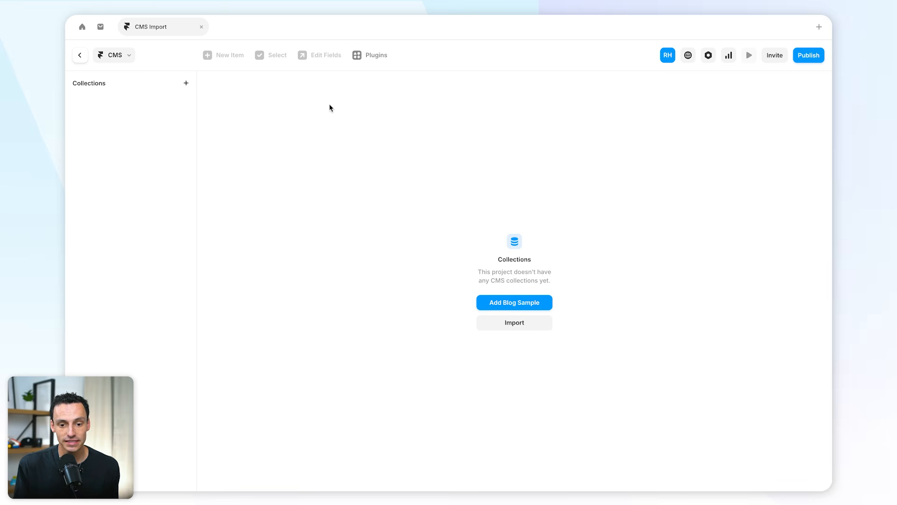
Step: Switch to the Framer CMS Import project, search the plugins for "csv" and launch CSV Import
left_click(368, 58)
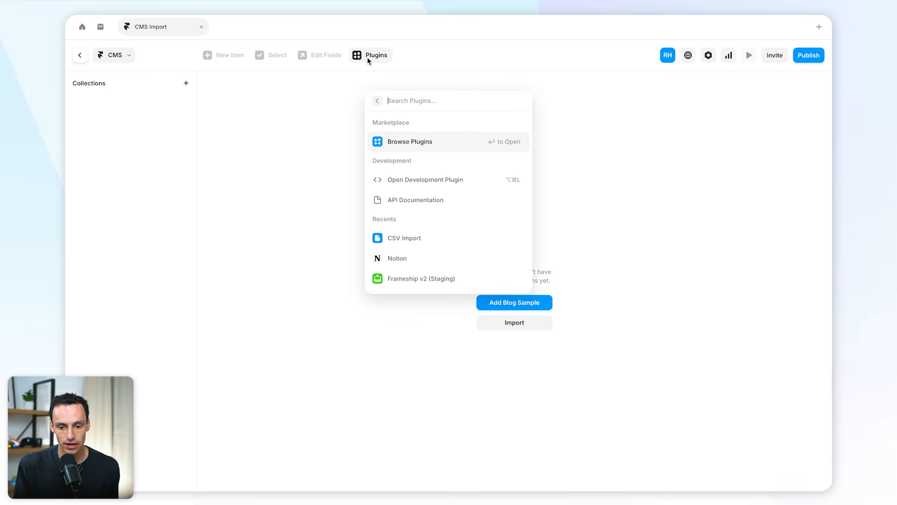
type("csv")
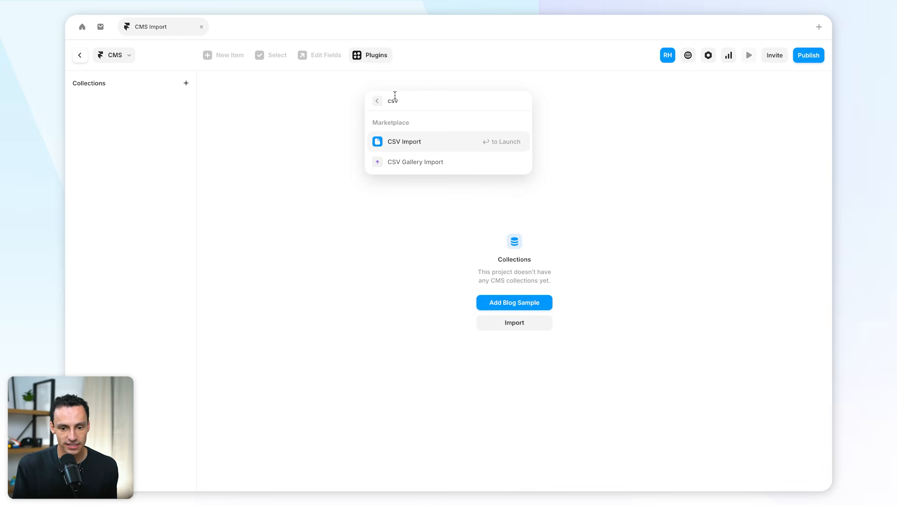
left_click(429, 143)
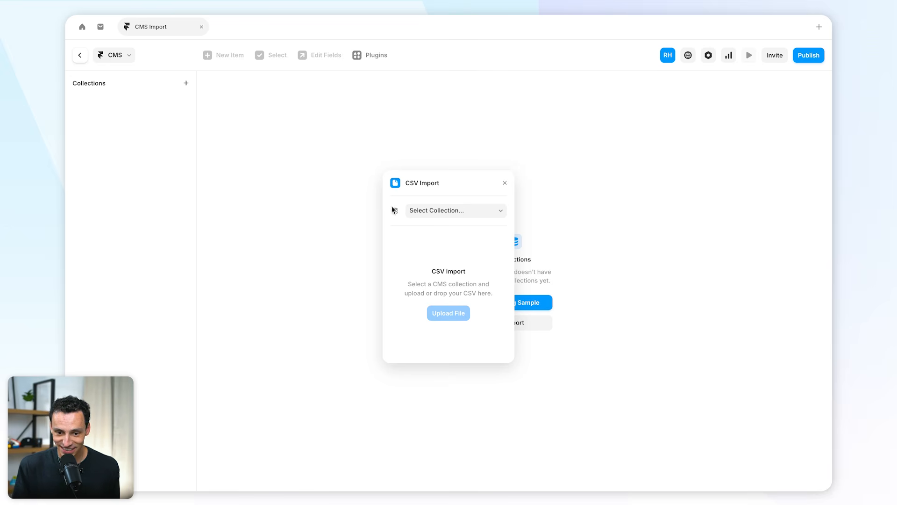
Step: Create a new collection named Videos as the target of the CSV import
left_click(445, 215)
left_click(456, 223)
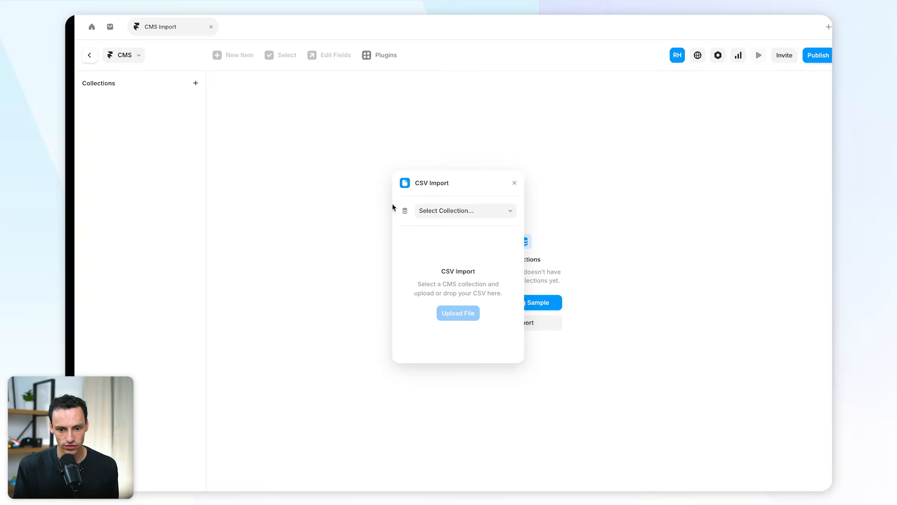
left_click(441, 212)
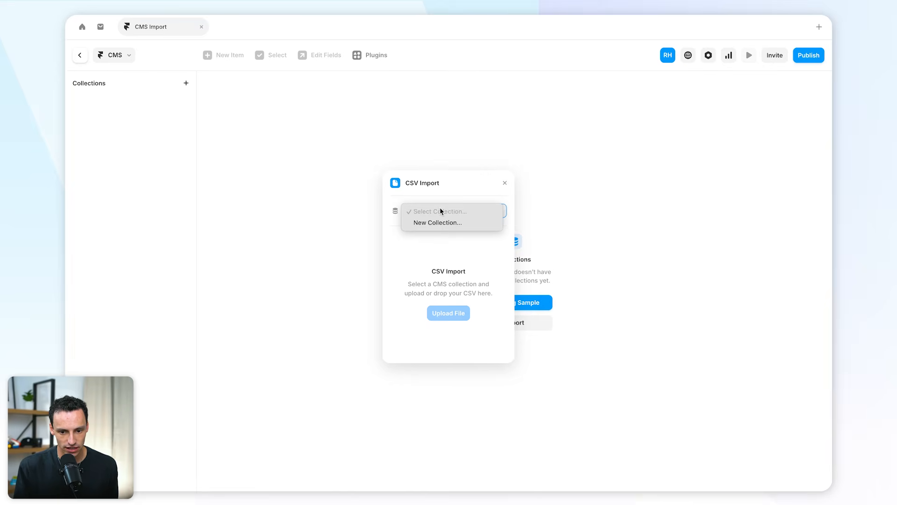
left_click(437, 223)
type("Videos")
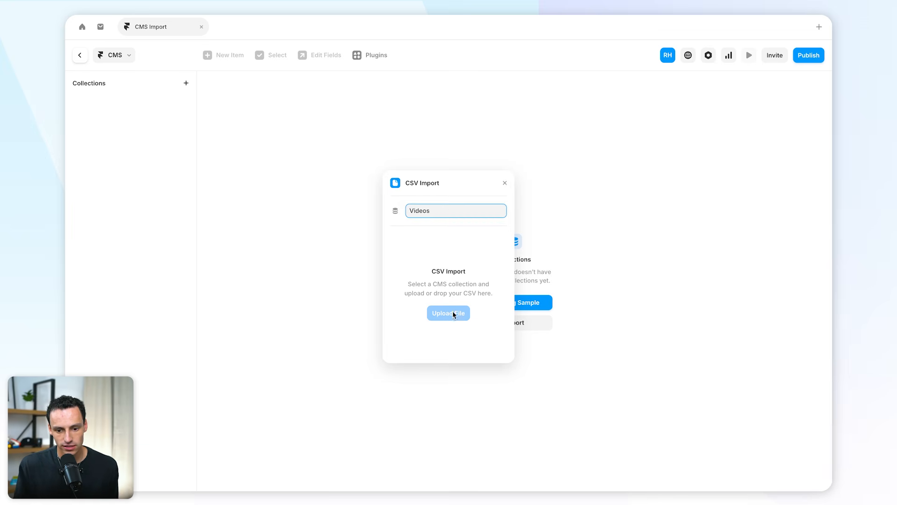
key("Return")
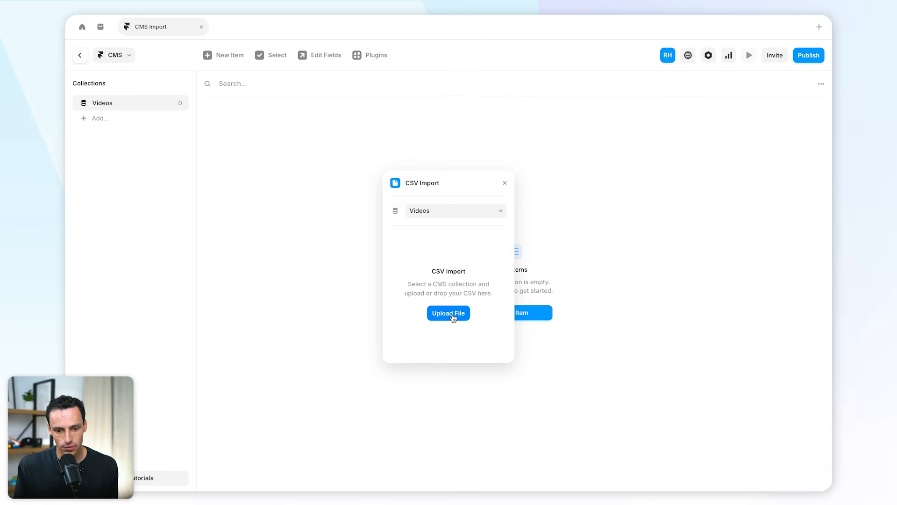
Step: Upload the Pitch+ Videos CSV file from Downloads and review its column mapping
left_click(452, 315)
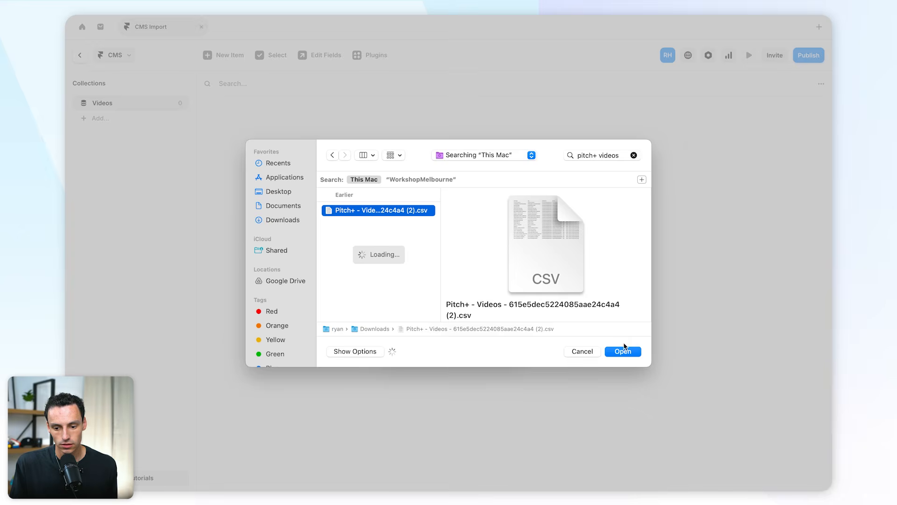
left_click(623, 350)
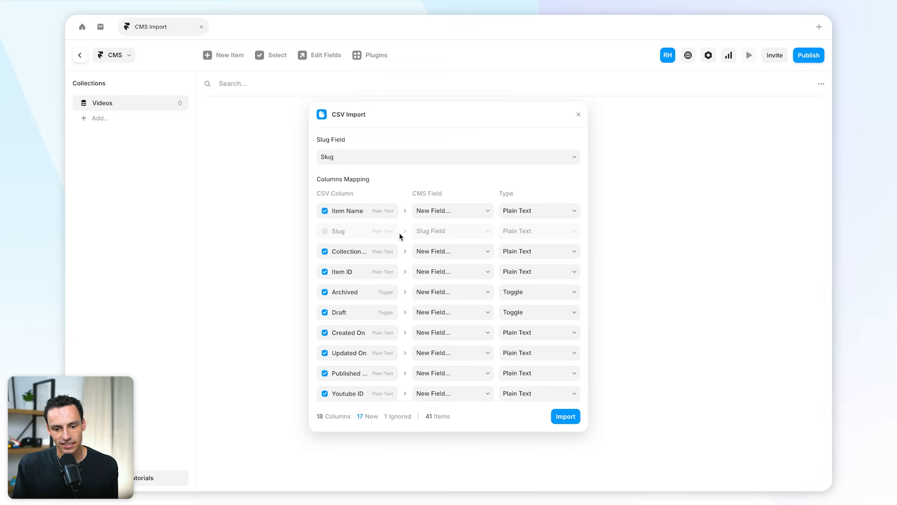
scroll(387, 231, "down", 5)
scroll(467, 239, "up", 5)
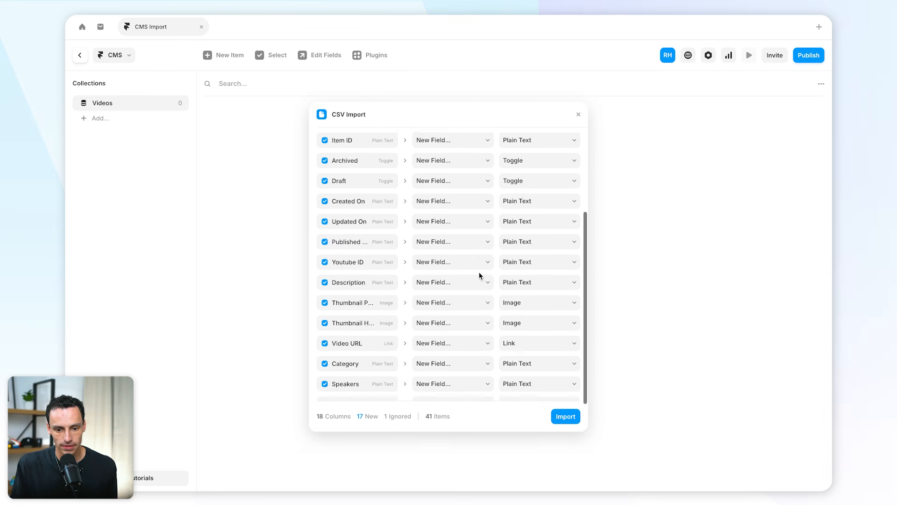
Step: Exclude the Created On, Updated On, Published and JetBoost columns from the CSV import
scroll(372, 281, "down", 2)
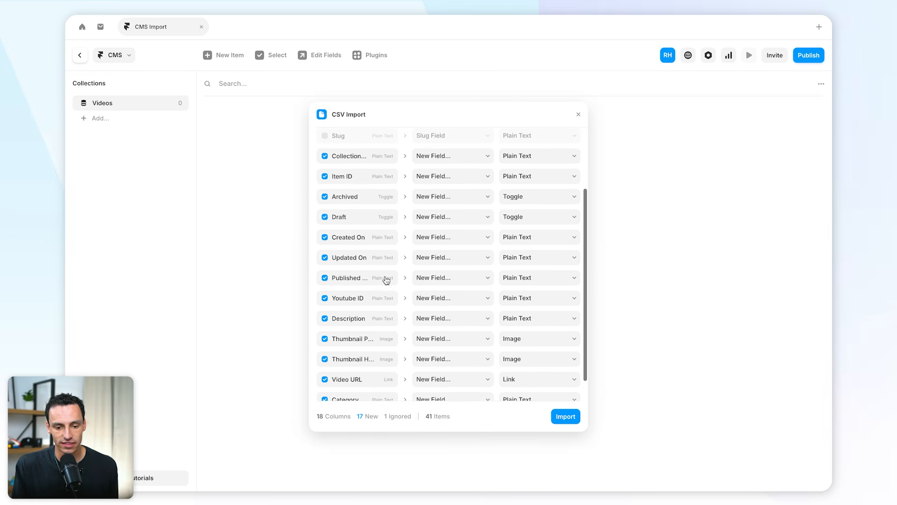
left_click(325, 239)
left_click(324, 258)
left_click(325, 277)
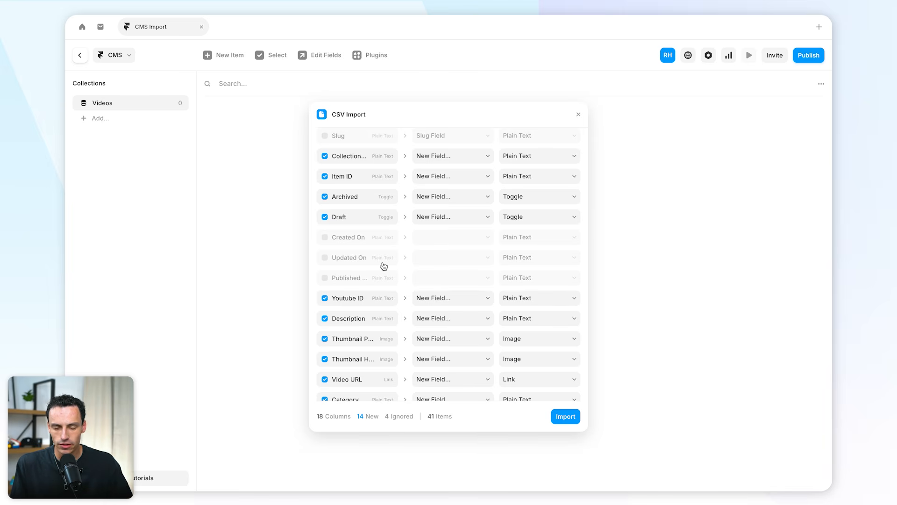
scroll(387, 267, "down", 2)
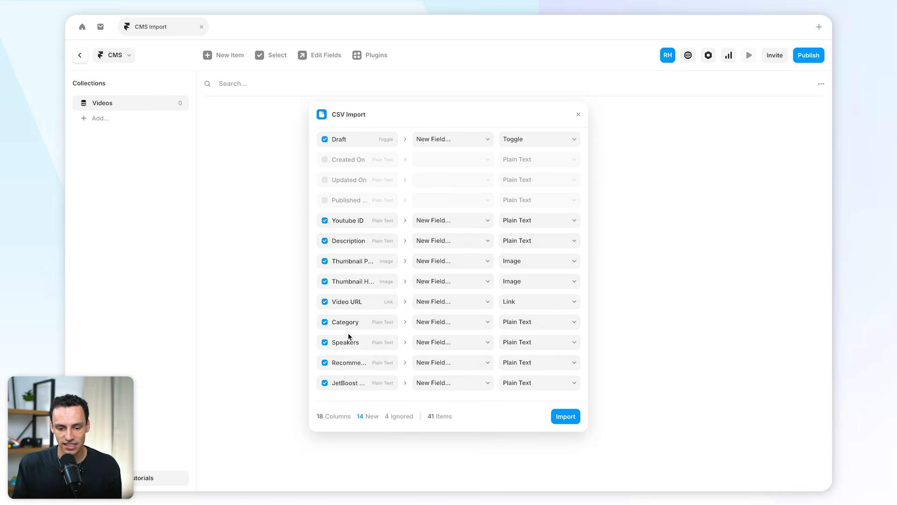
left_click(325, 384)
Step: Choose Slug as the slug field and include the Slug column in the import as a new field
scroll(427, 274, "up", 5)
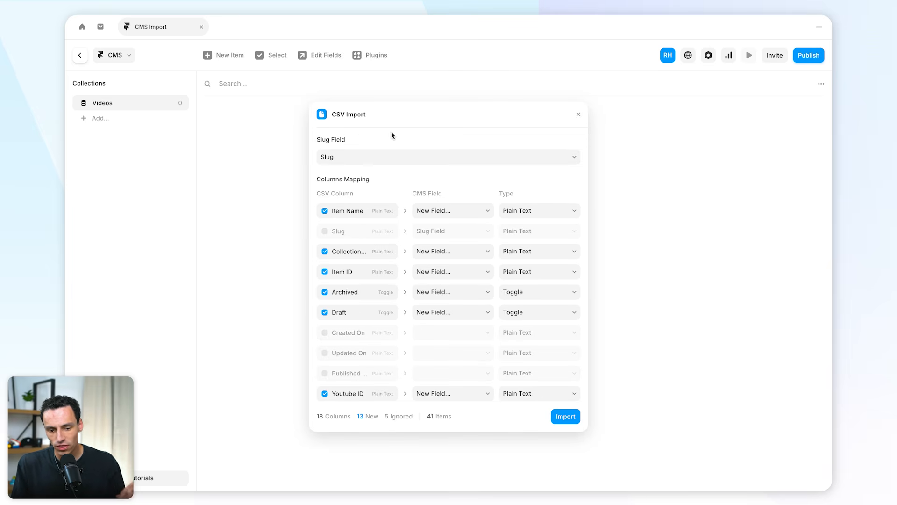
left_click(377, 159)
left_click(347, 157)
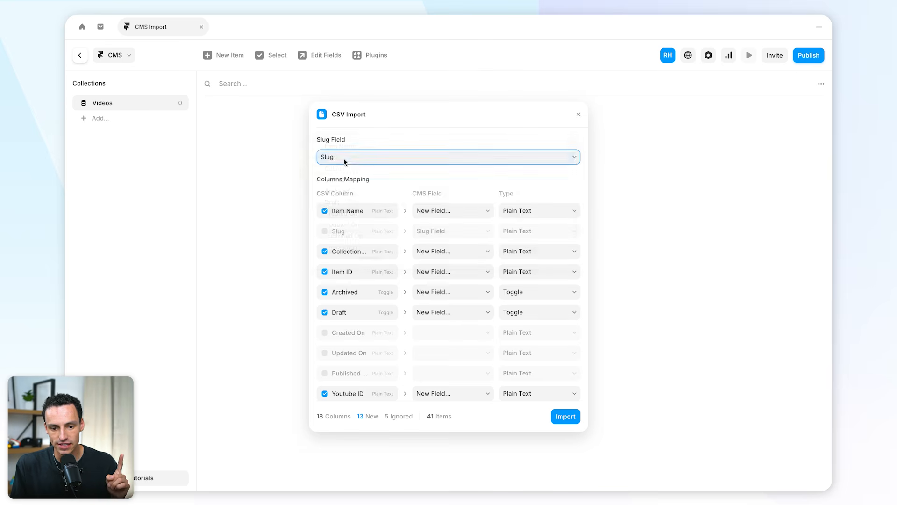
left_click(324, 231)
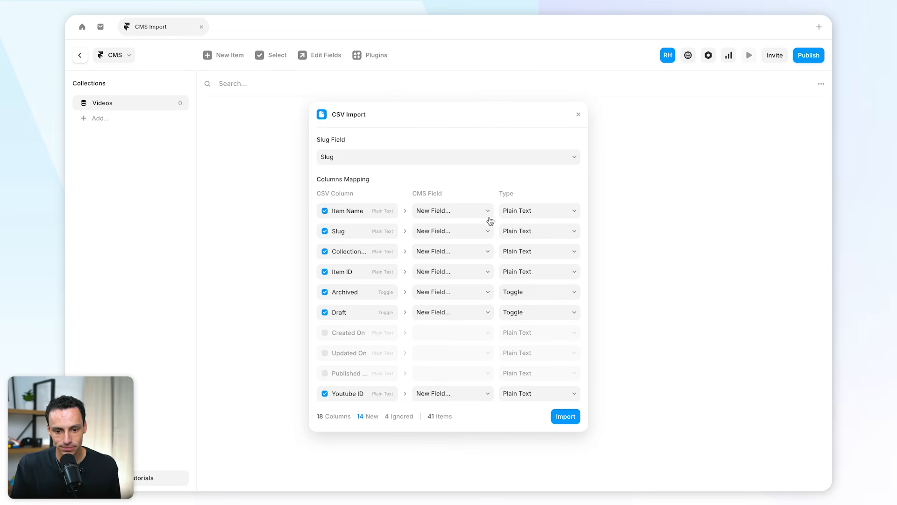
Step: Review the column mapping and check the available field types for the Item Name, Video URL and Thumbnail Preview columns
scroll(489, 220, "down", 2)
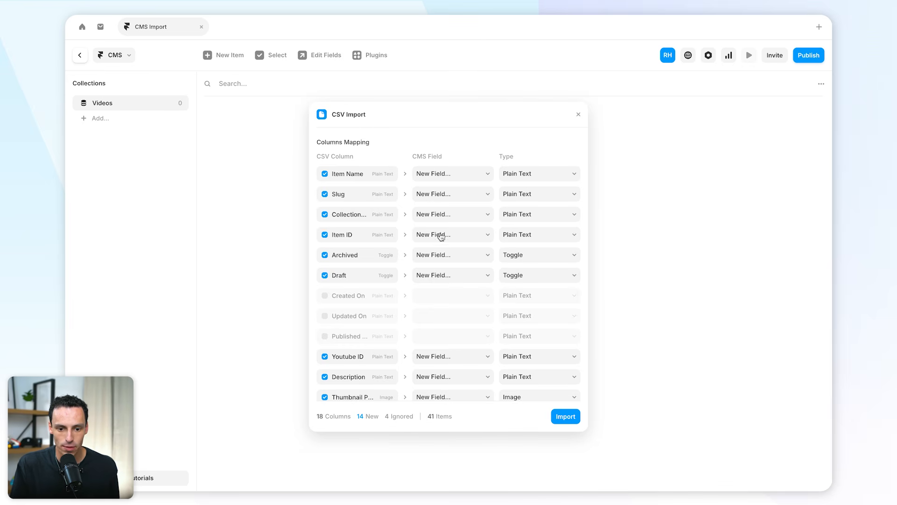
scroll(416, 220, "down", 6)
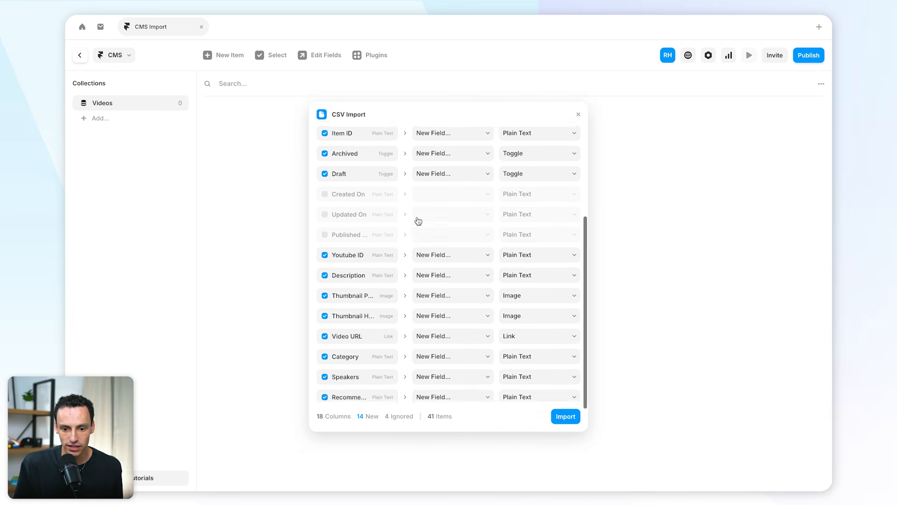
scroll(472, 243, "up", 7)
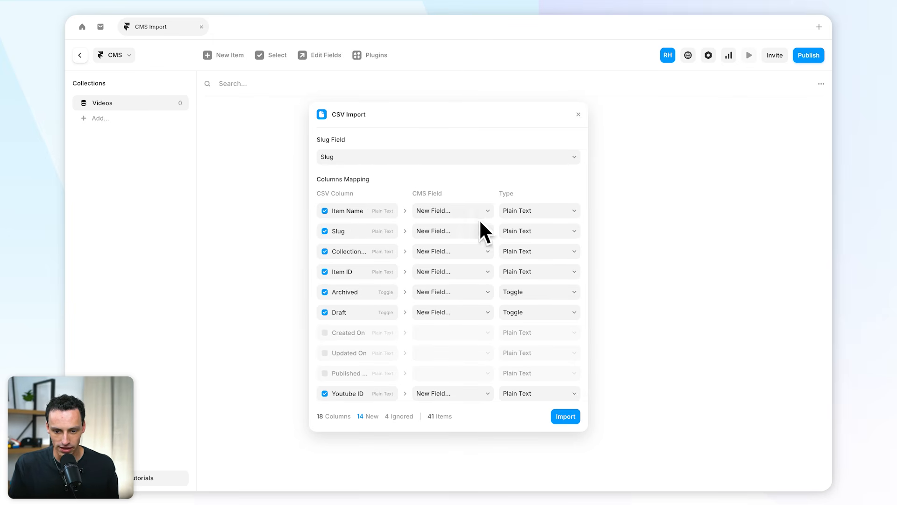
left_click(541, 211)
left_click(542, 214)
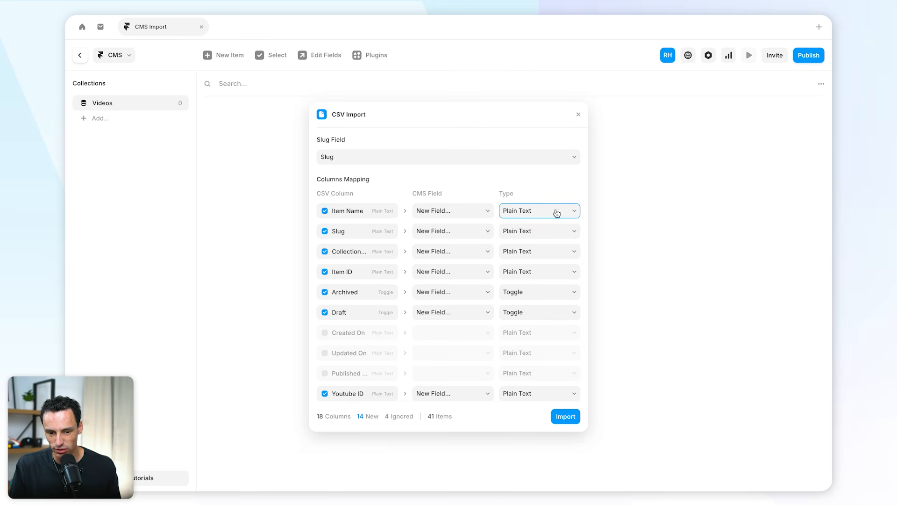
scroll(550, 214, "down", 5)
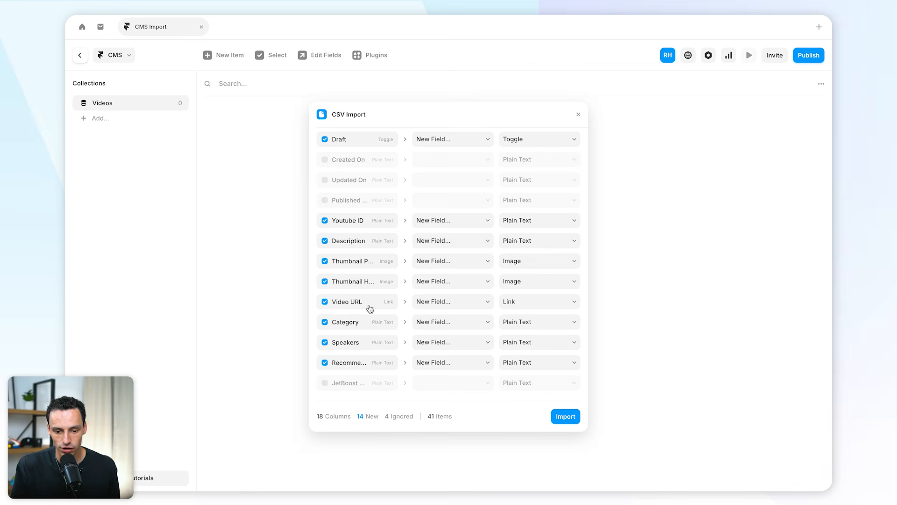
left_click(523, 304)
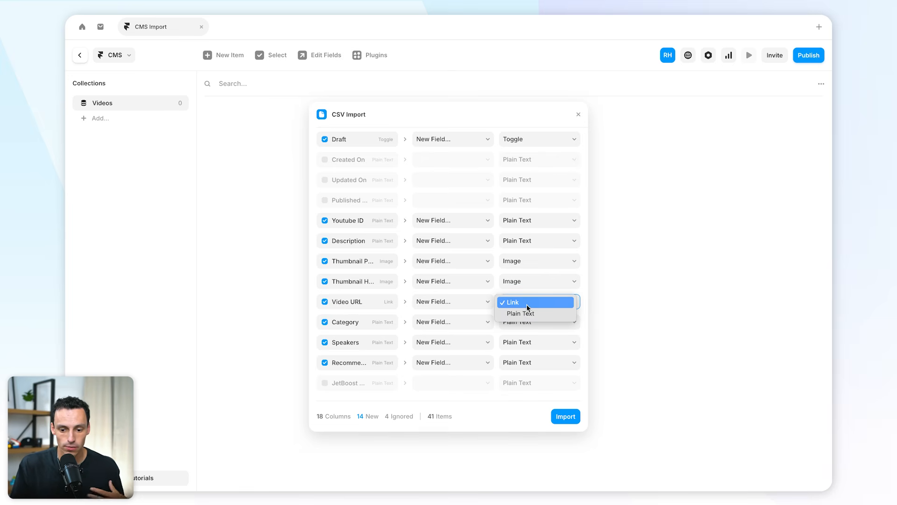
left_click(503, 294)
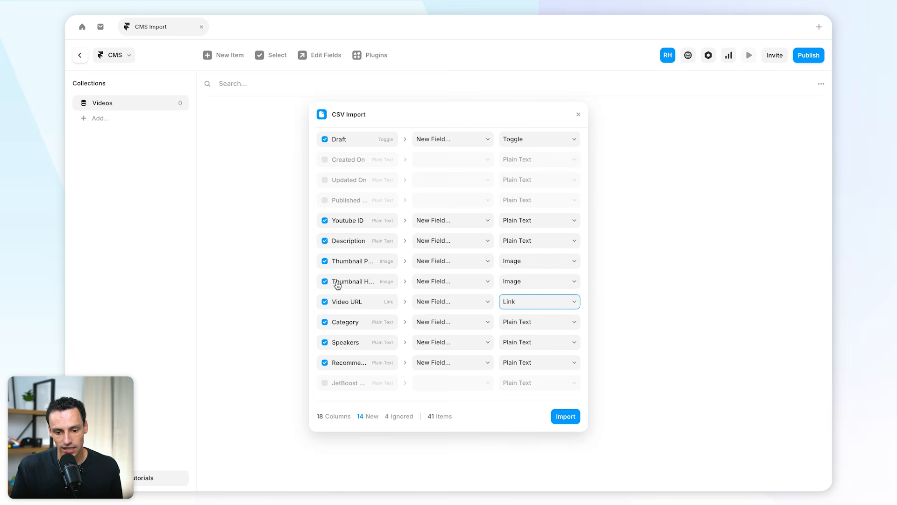
left_click(517, 262)
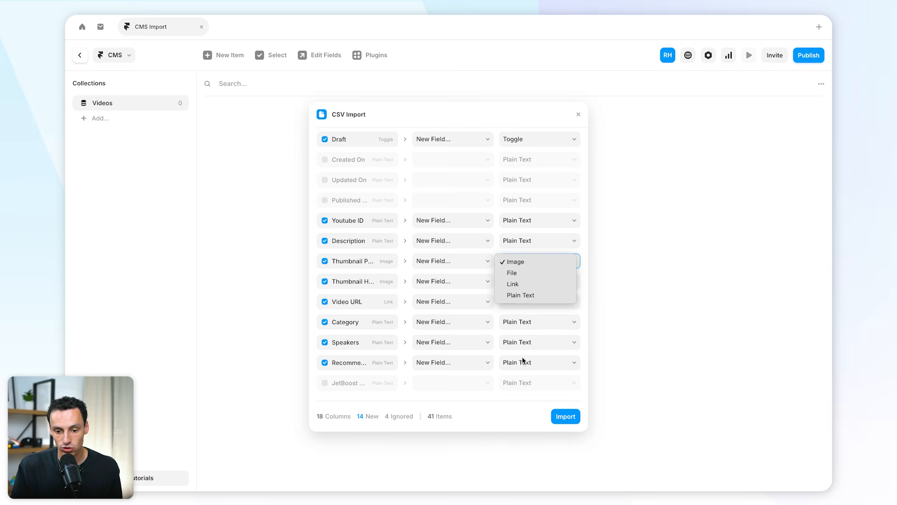
left_click(536, 262)
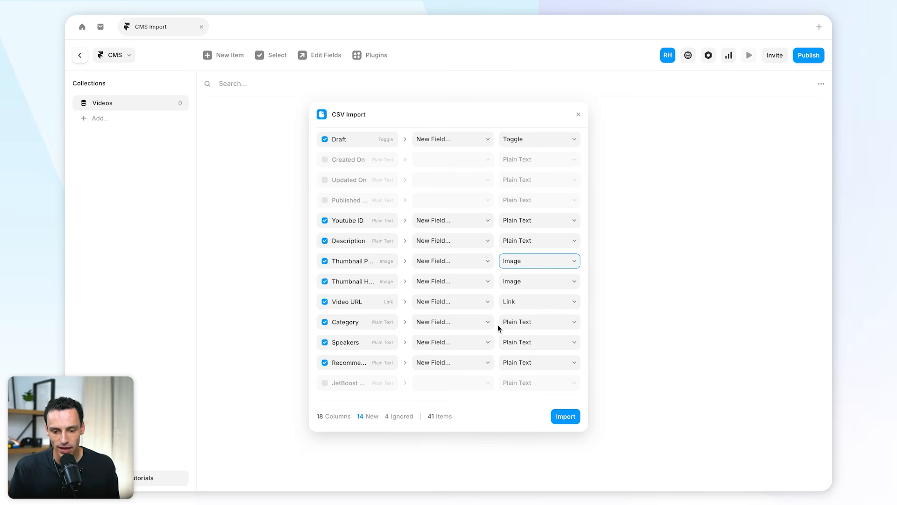
scroll(498, 328, "up", 5)
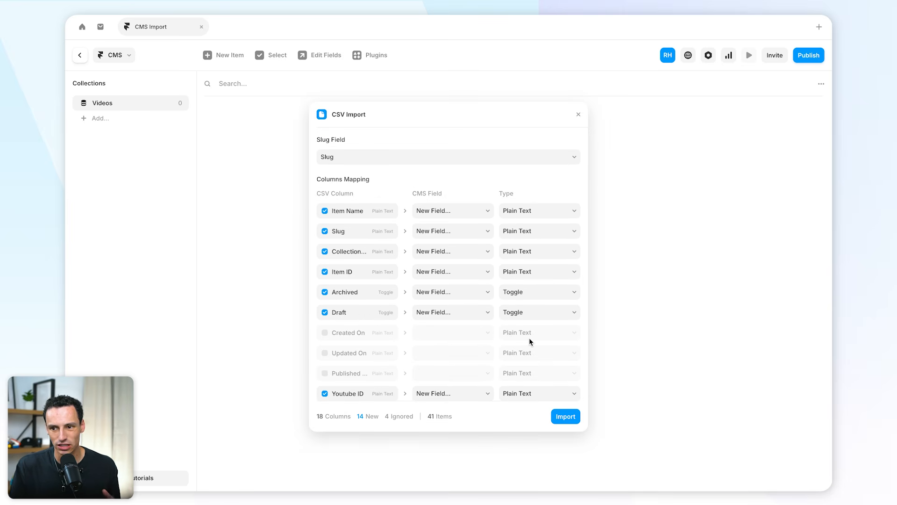
Step: Import the mapped CSV into the Videos collection and look through the imported rows and columns
left_click(565, 416)
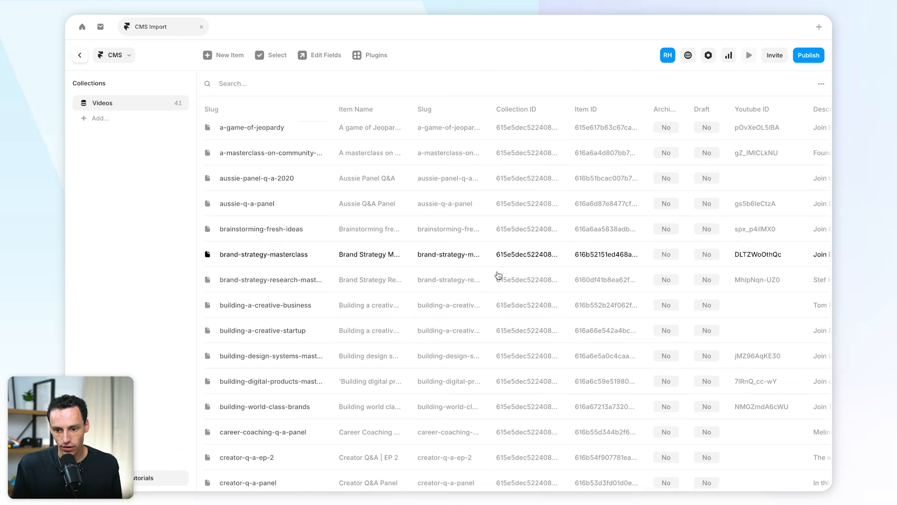
scroll(499, 276, "right", 10)
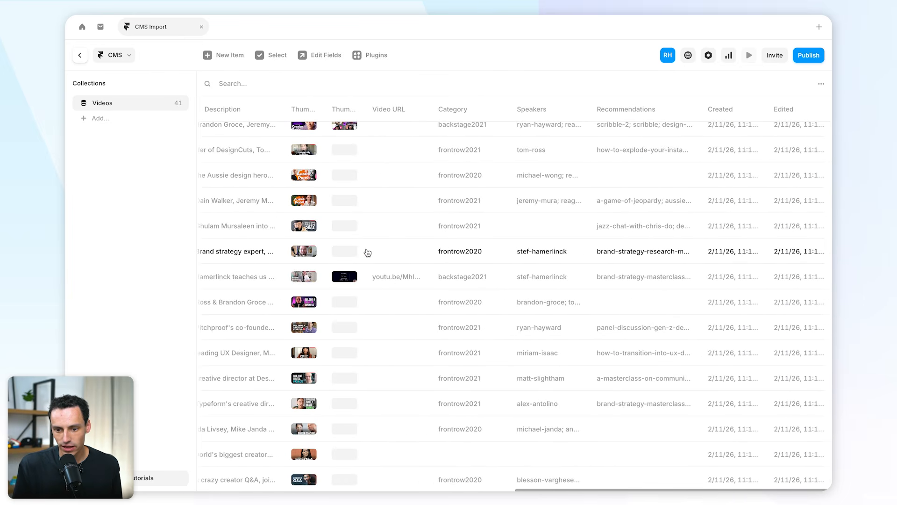
scroll(367, 253, "left", 15)
scroll(240, 159, "up", 1)
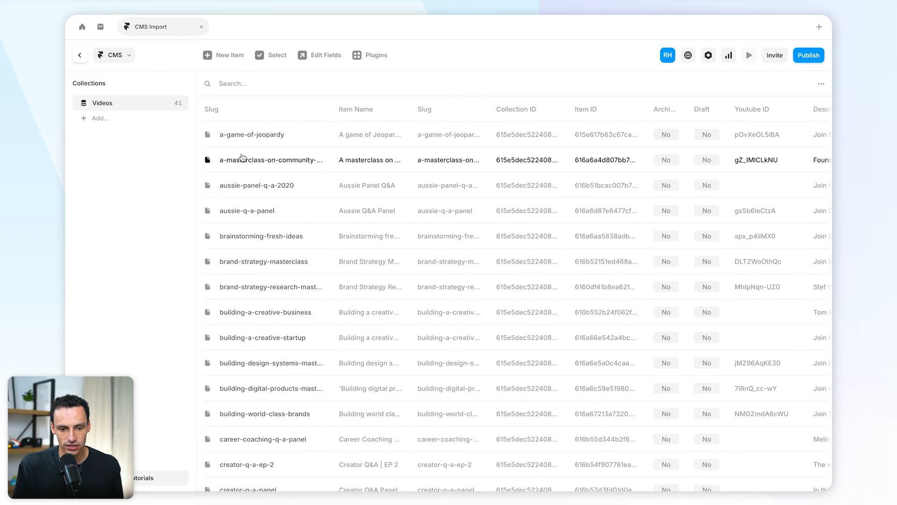
Step: Open the a-game-of-jeopardy item and examine its Category, Speakers and Recommendations fields
left_click(290, 138)
scroll(520, 221, "down", 6)
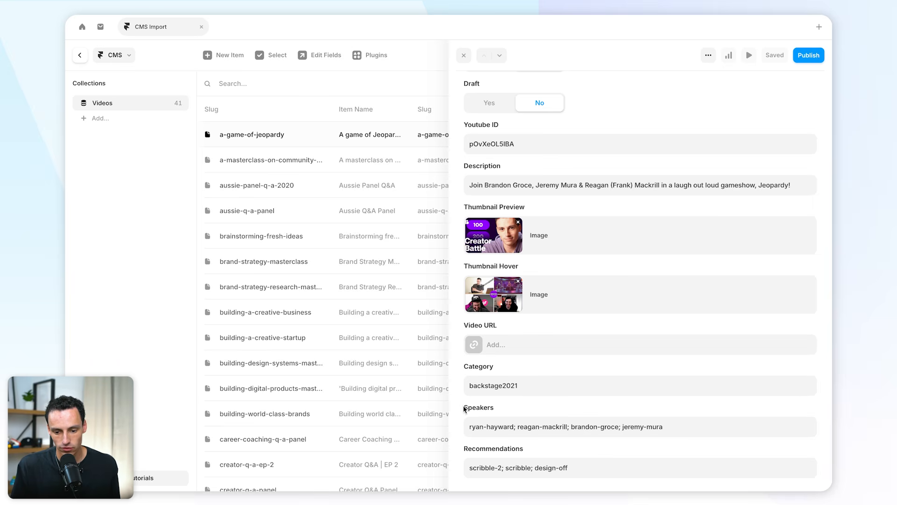
left_click(527, 433)
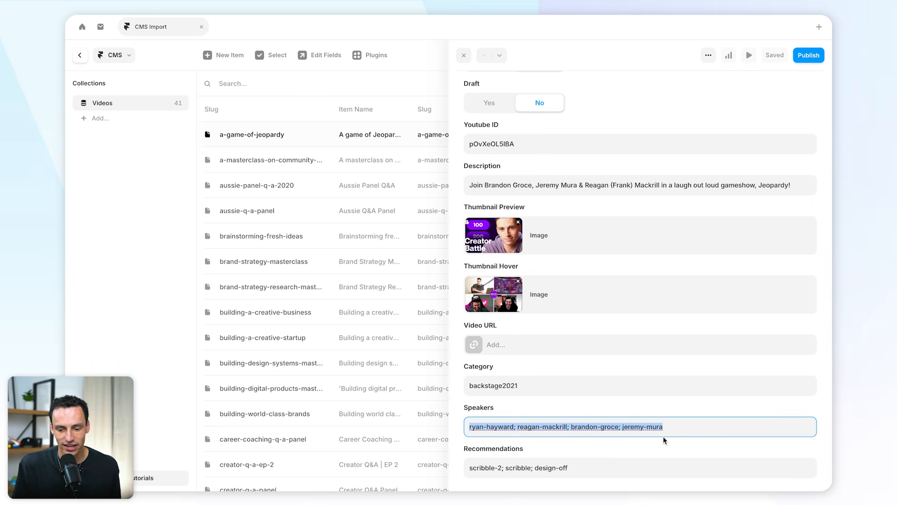
left_click(575, 413)
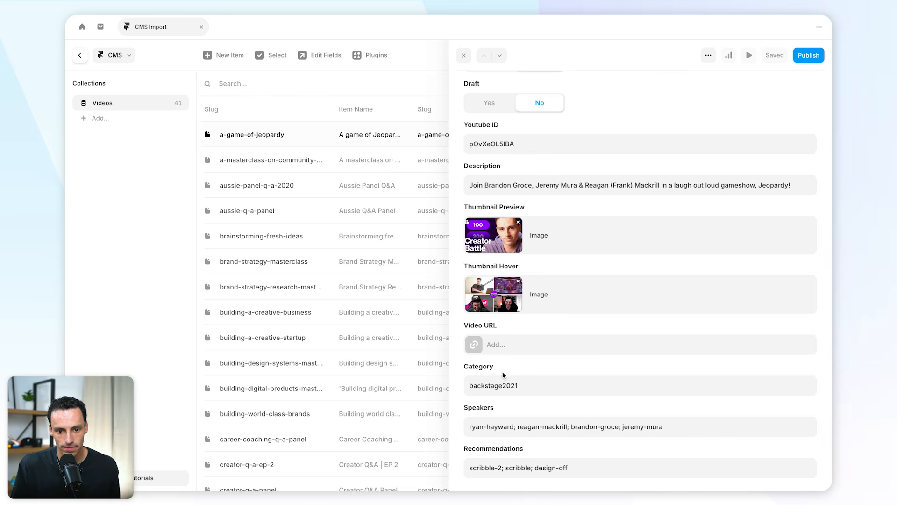
Step: Remove the plain-text Category and Speakers fields from the Videos collection
left_click(323, 65)
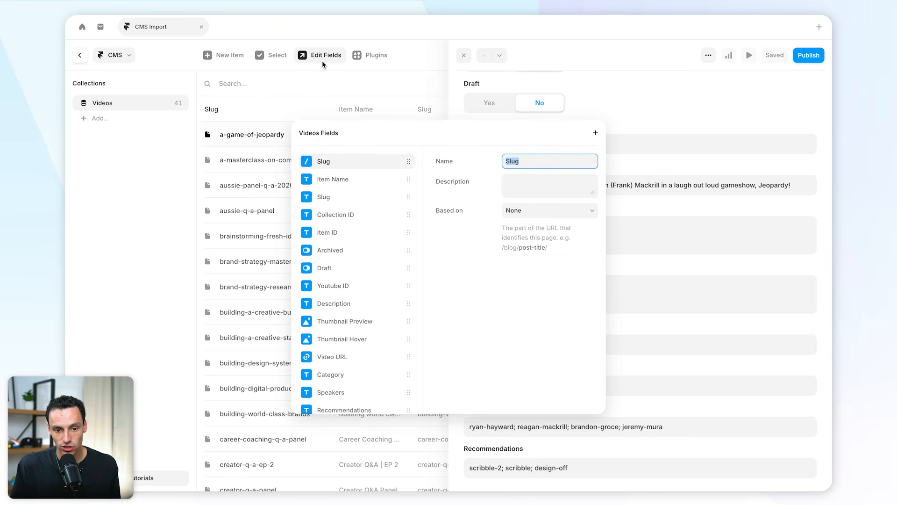
scroll(377, 248, "down", 1)
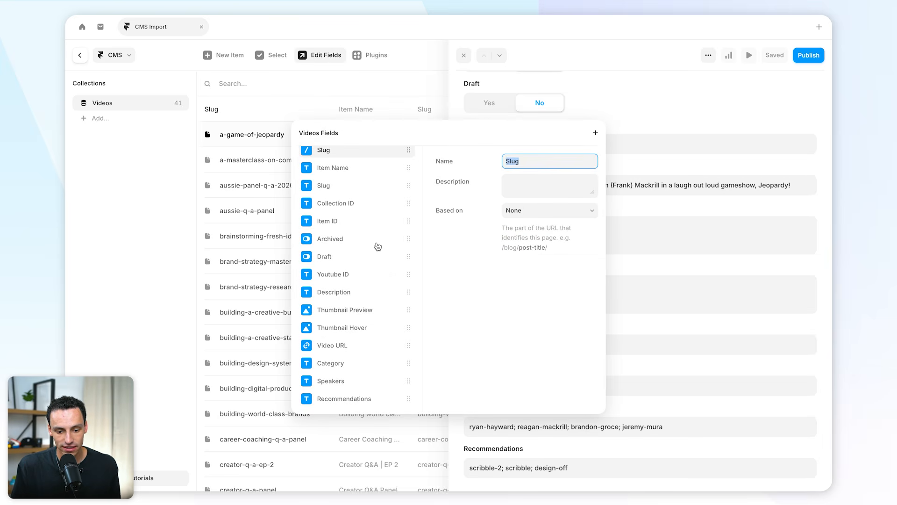
right_click(384, 368)
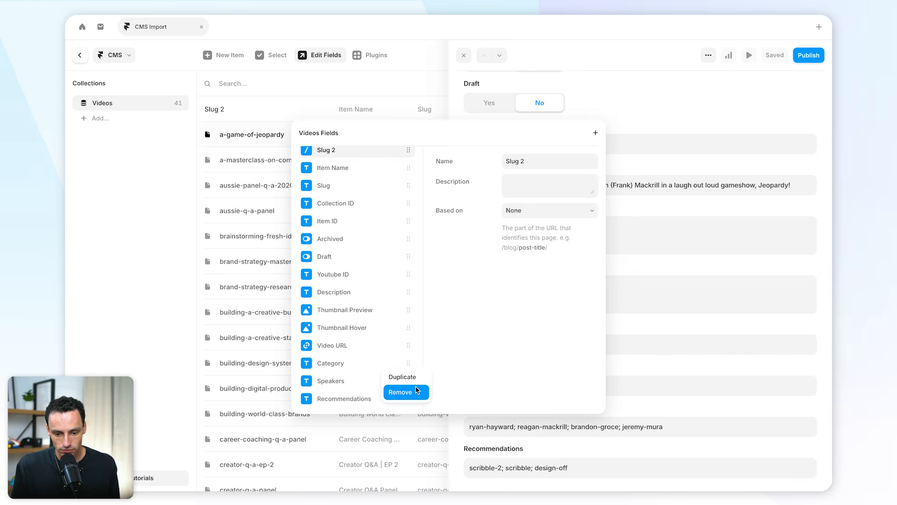
left_click(401, 394)
right_click(366, 373)
left_click(400, 399)
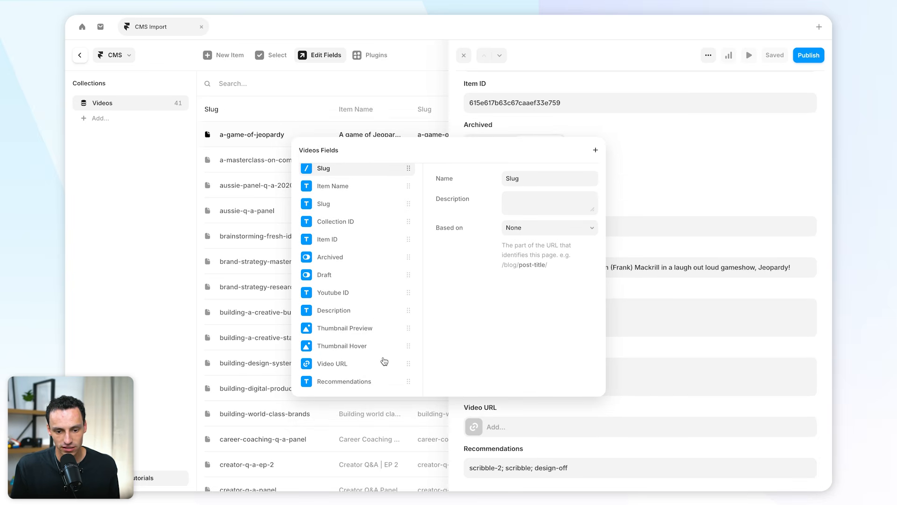
Step: Review the remaining Videos fields and check the reference and multi-reference types available for a new field
scroll(390, 348, "up", 1)
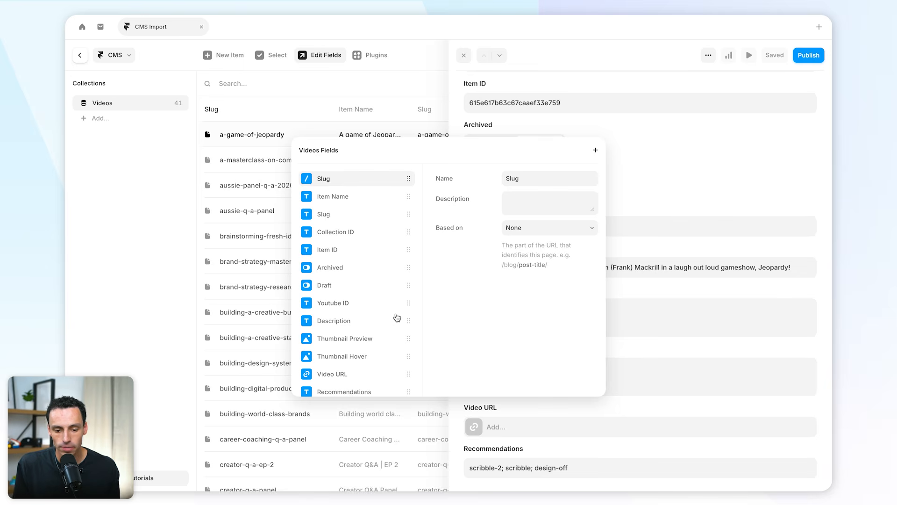
scroll(399, 312, "down", 1)
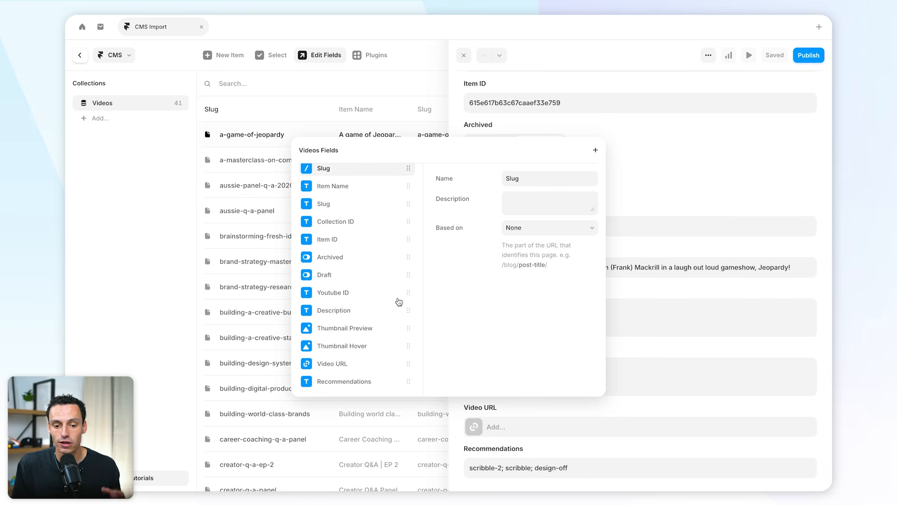
scroll(399, 299, "up", 1)
left_click(340, 61)
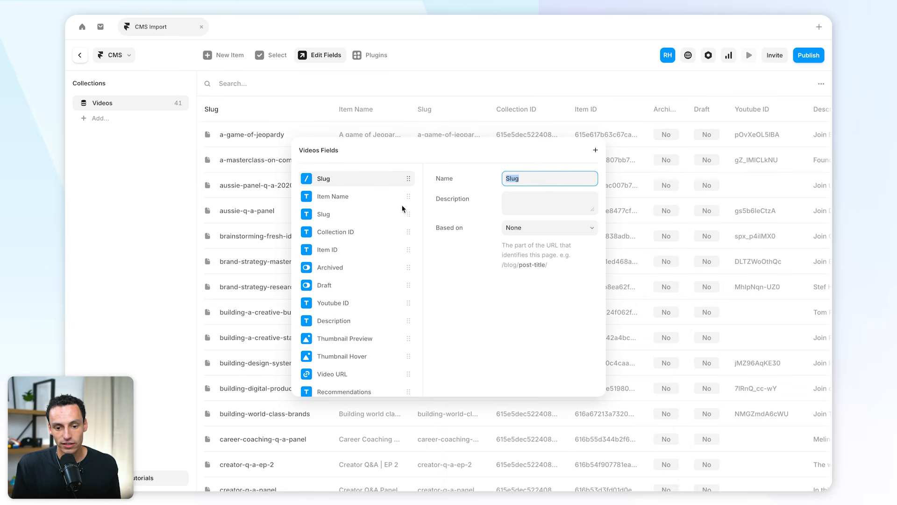
left_click(597, 151)
mouse_move(625, 380)
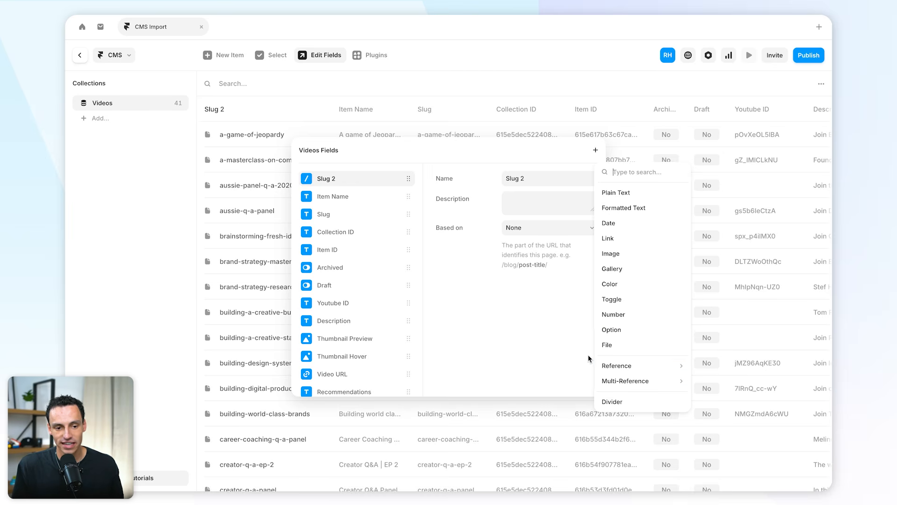
left_click(392, 177)
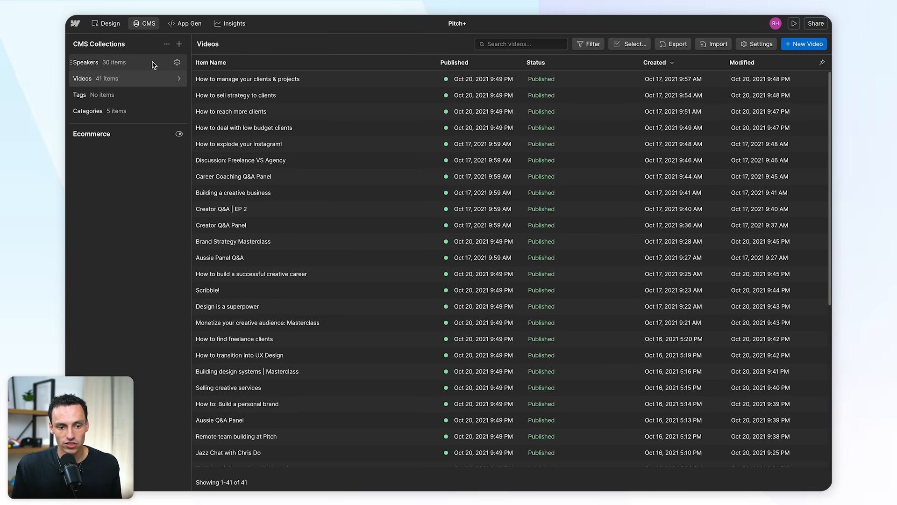
Step: Switch to Webflow and export the Categories collection as CSV
left_click(138, 112)
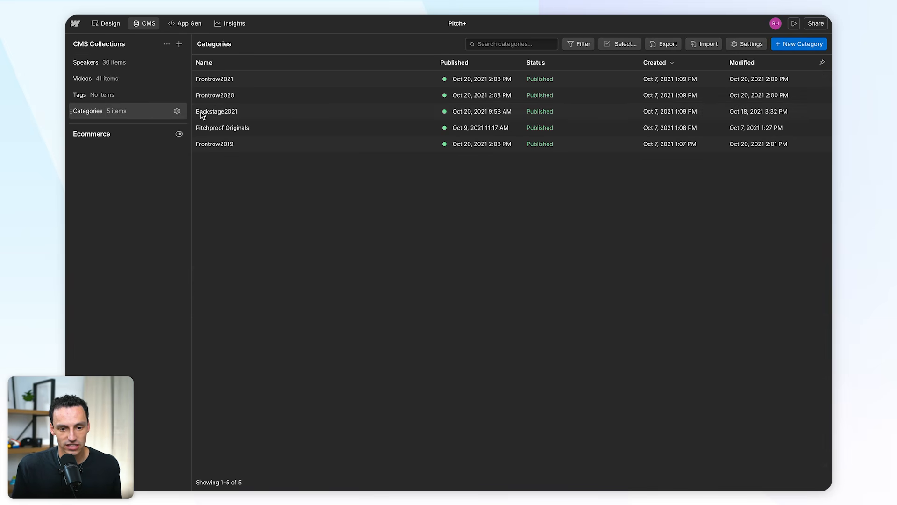
left_click(676, 46)
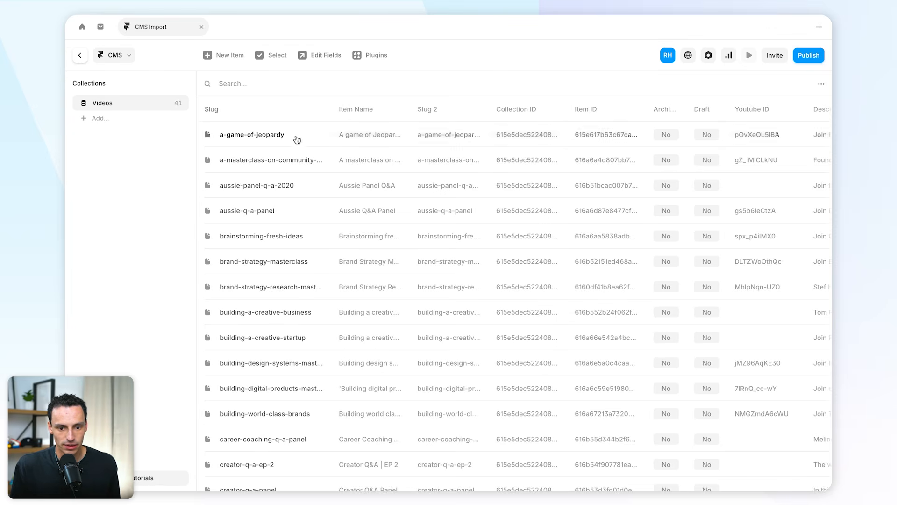
Step: Switch back to Framer and use CSV Import to create a Categories collection and upload its CSV file
left_click(372, 57)
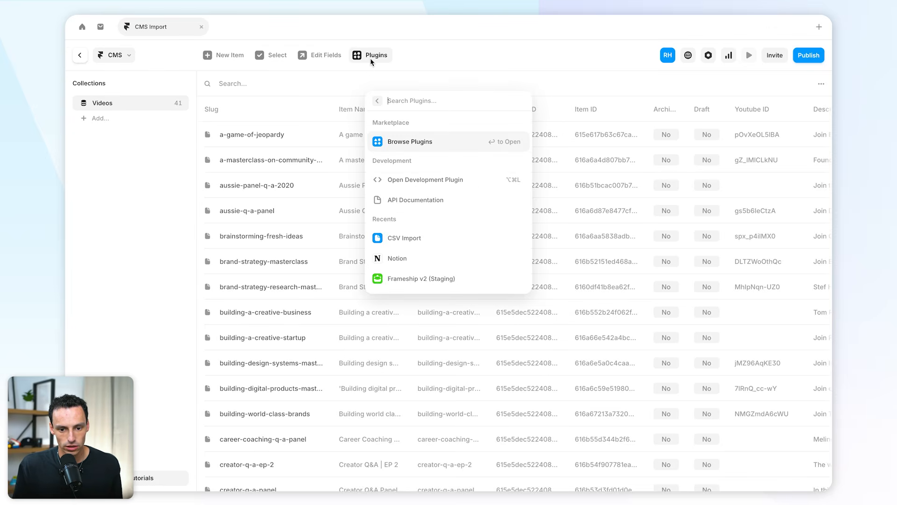
left_click(403, 235)
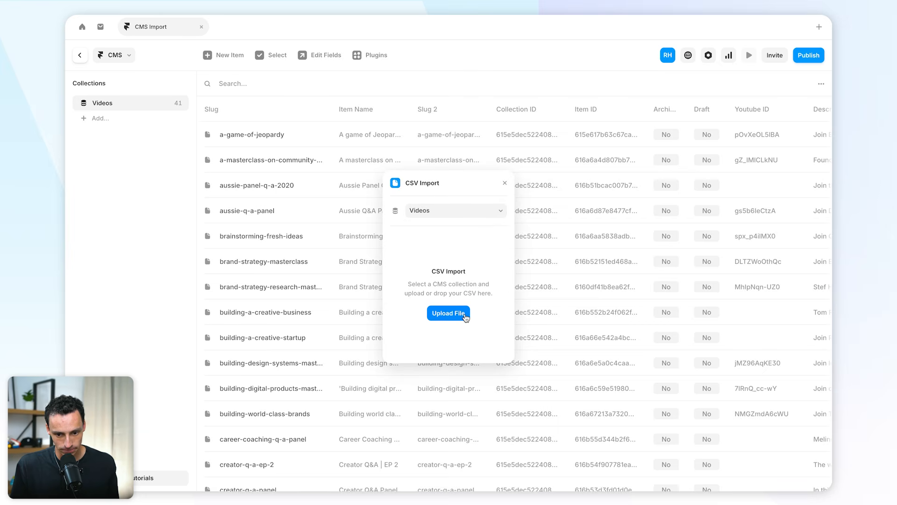
left_click(433, 210)
left_click(443, 193)
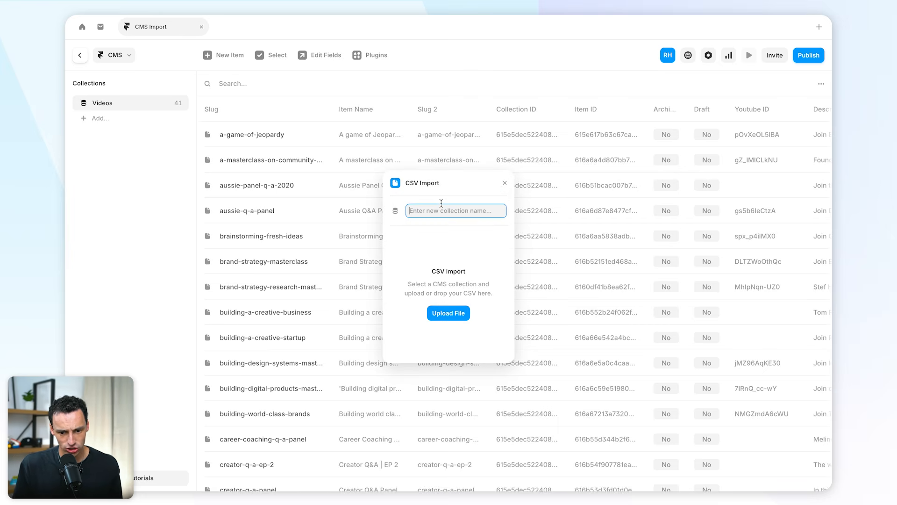
type("Categories")
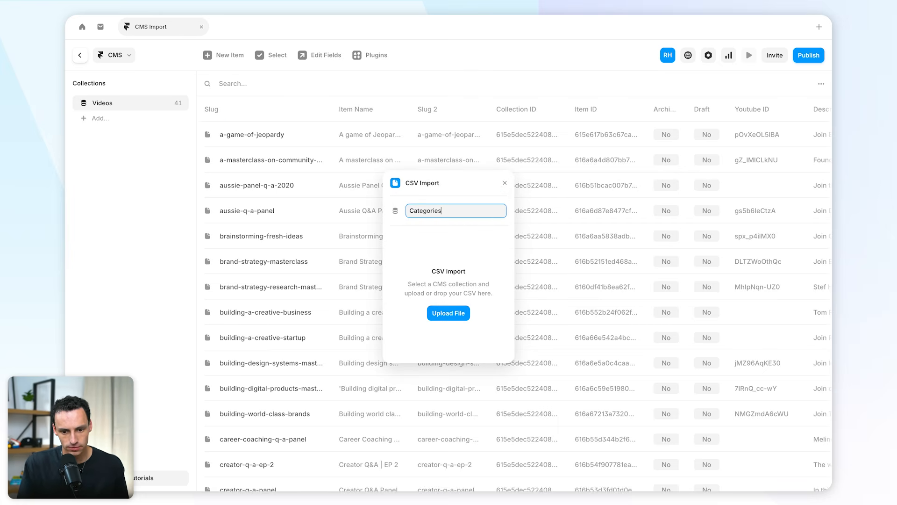
left_click(454, 313)
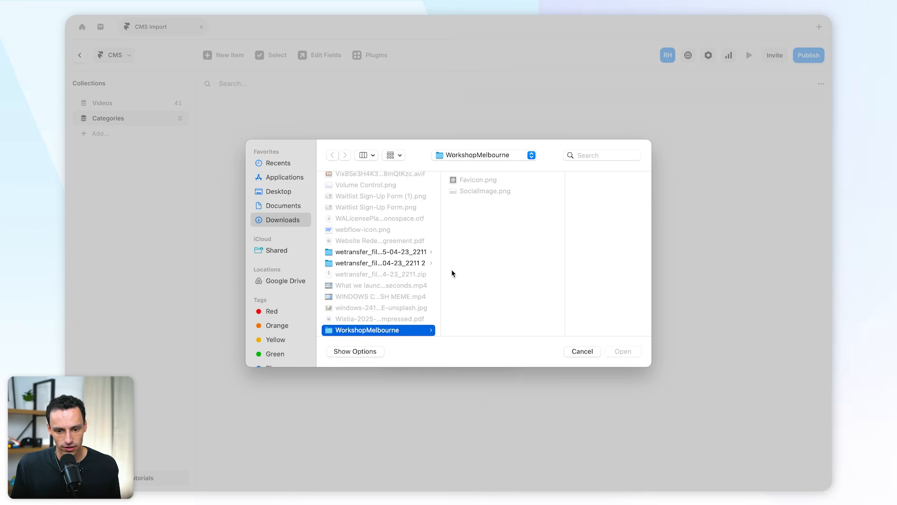
left_click(622, 351)
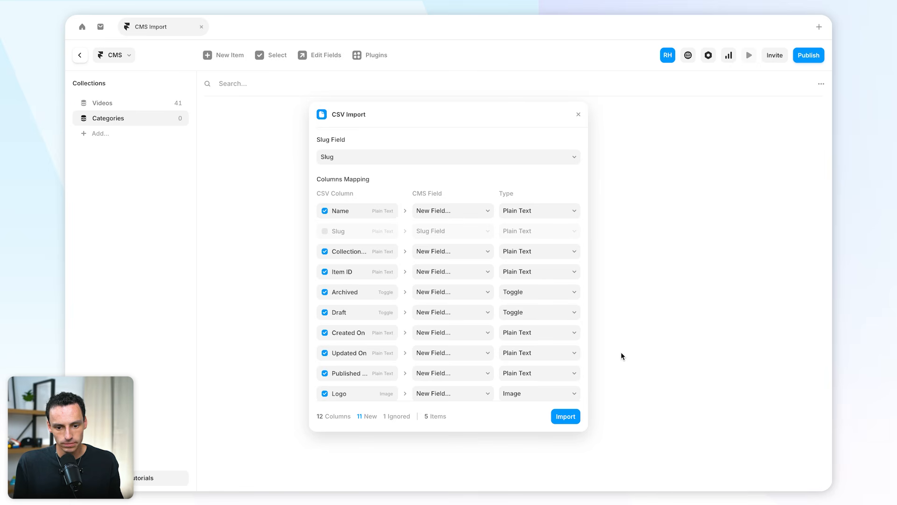
Step: Exclude the Collection ID, Item ID, Archived, Draft, Created On, Updated On and Published columns, include Slug as a new field, and import the Categories CSV
scroll(457, 295, "down", 2)
left_click(325, 220)
left_click(325, 240)
left_click(325, 261)
left_click(325, 280)
left_click(324, 302)
left_click(324, 321)
left_click(325, 200)
left_click(325, 180)
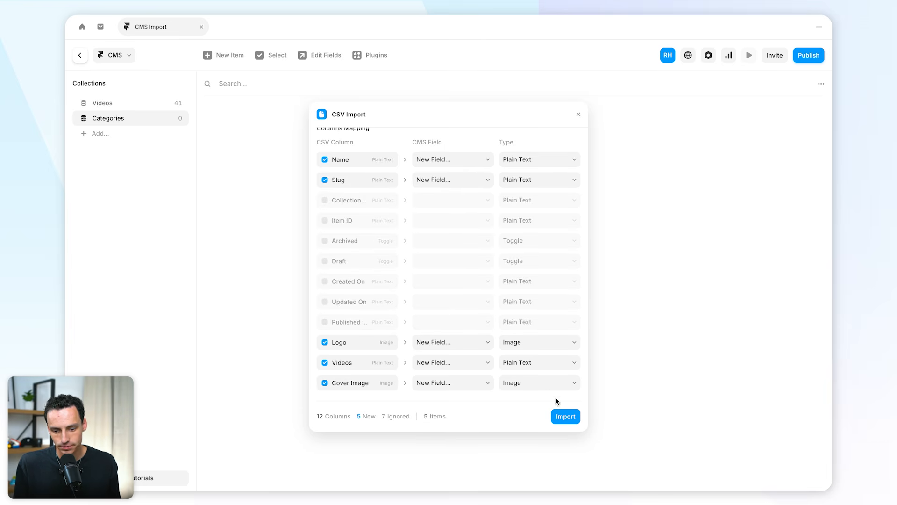
left_click(564, 416)
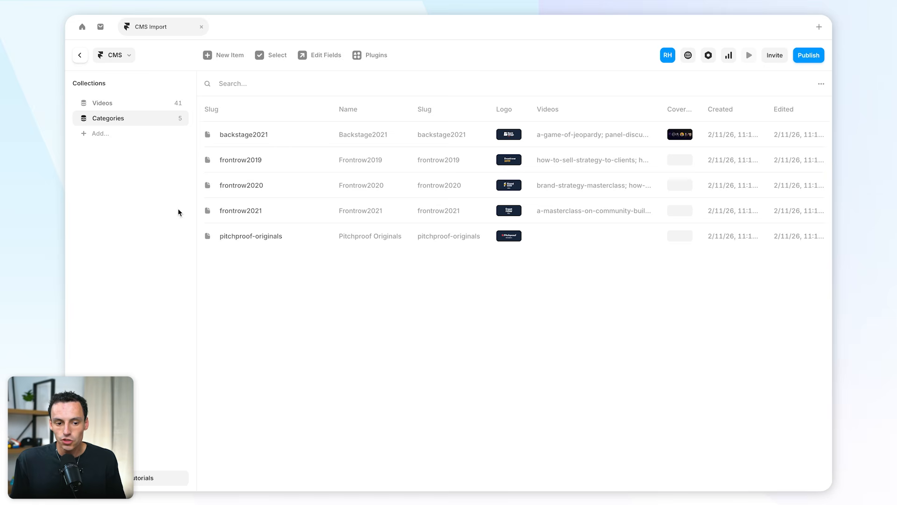
Step: Add a reference field linked to the Categories collection to the Videos collection
left_click(143, 104)
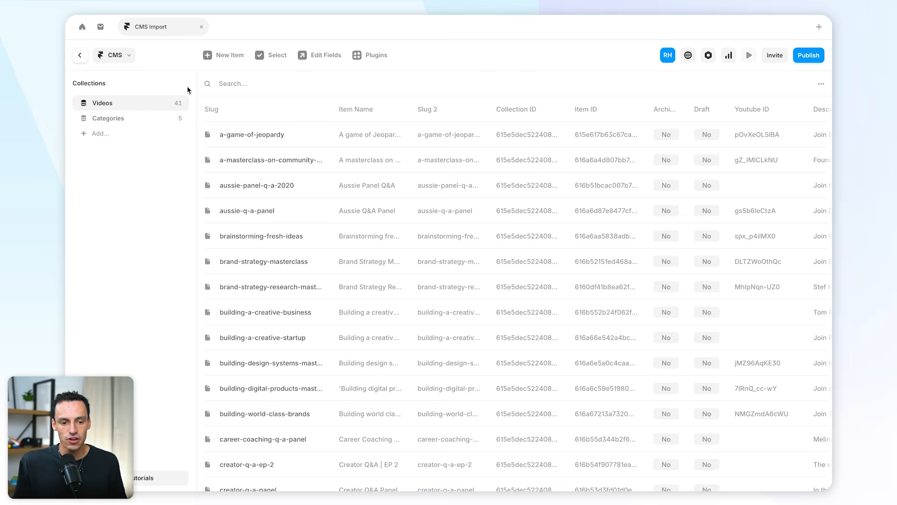
left_click(322, 58)
left_click(596, 150)
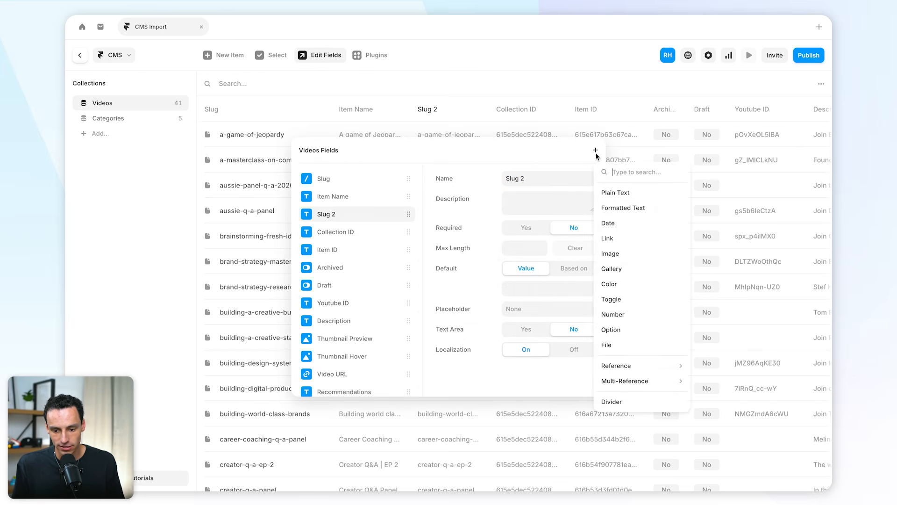
mouse_move(625, 366)
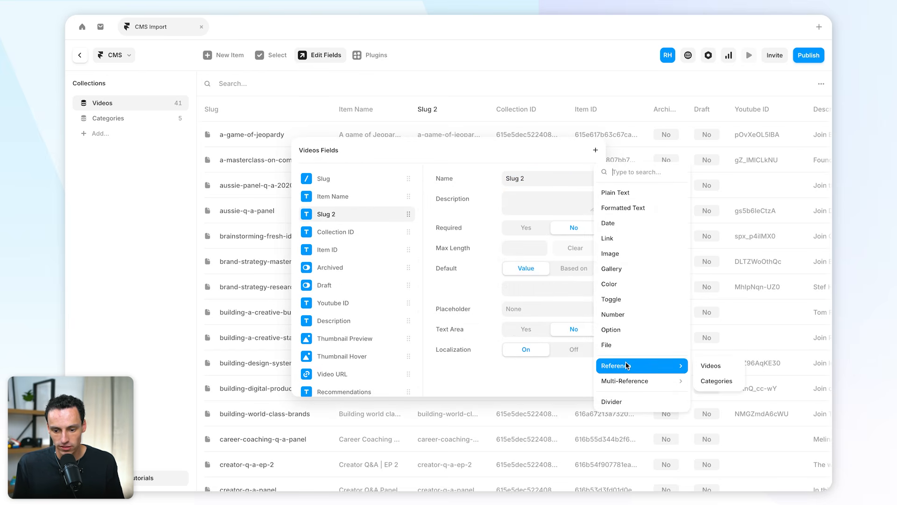
left_click(716, 381)
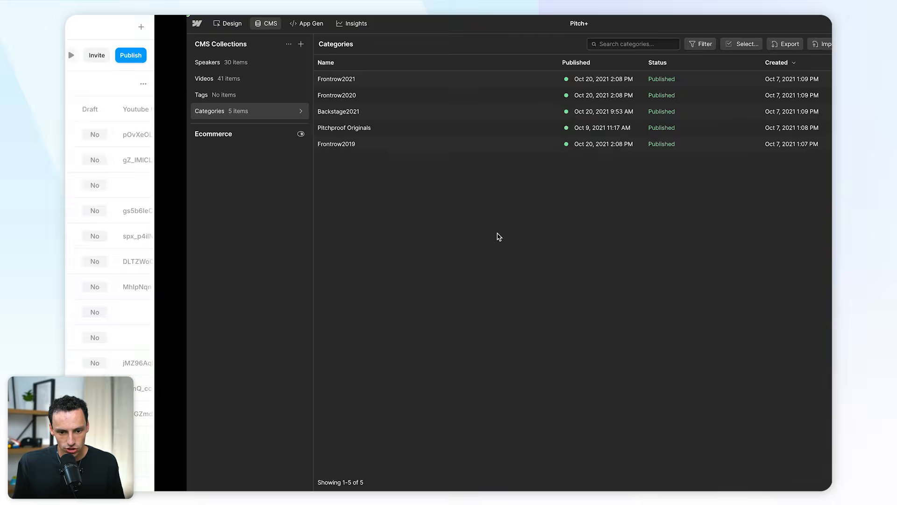
Step: Switch to Webflow to examine a video item's fields, and return to Framer to close the Videos field settings
left_click(125, 80)
scroll(420, 215, "down", 1)
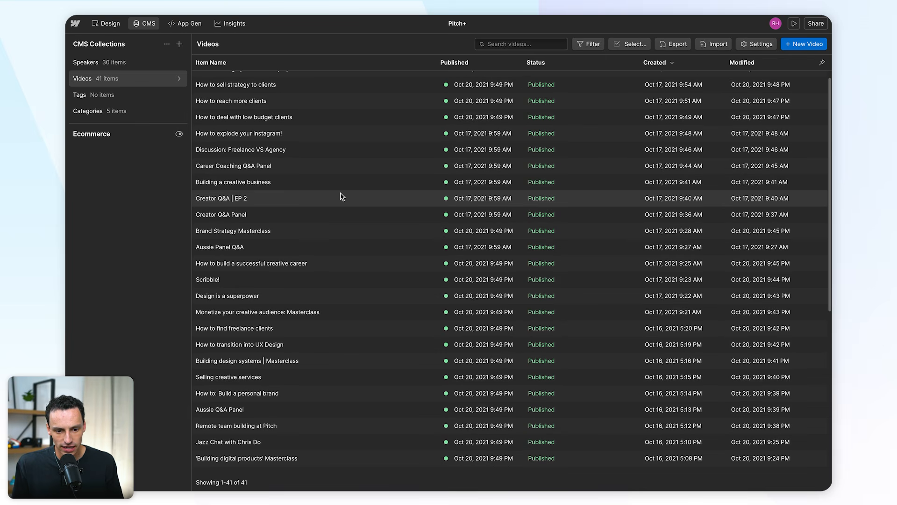
left_click(341, 194)
scroll(573, 265, "down", 7)
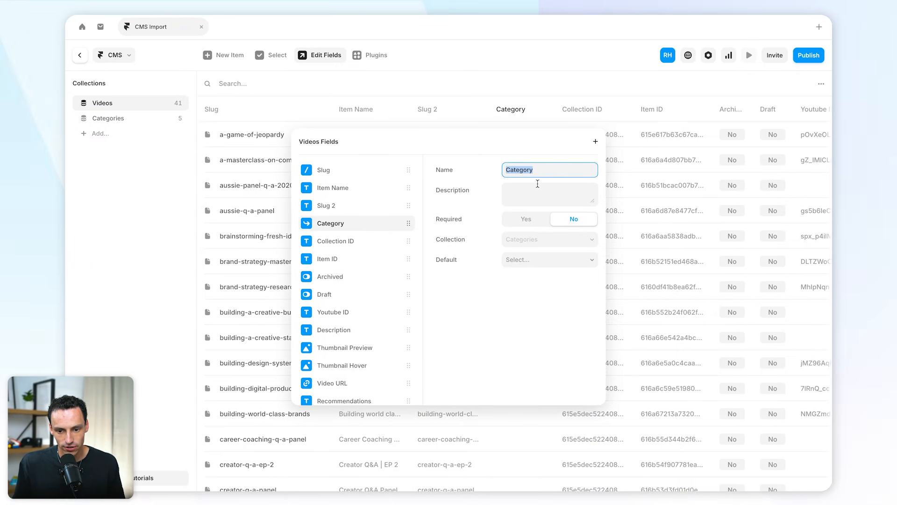
key("Escape")
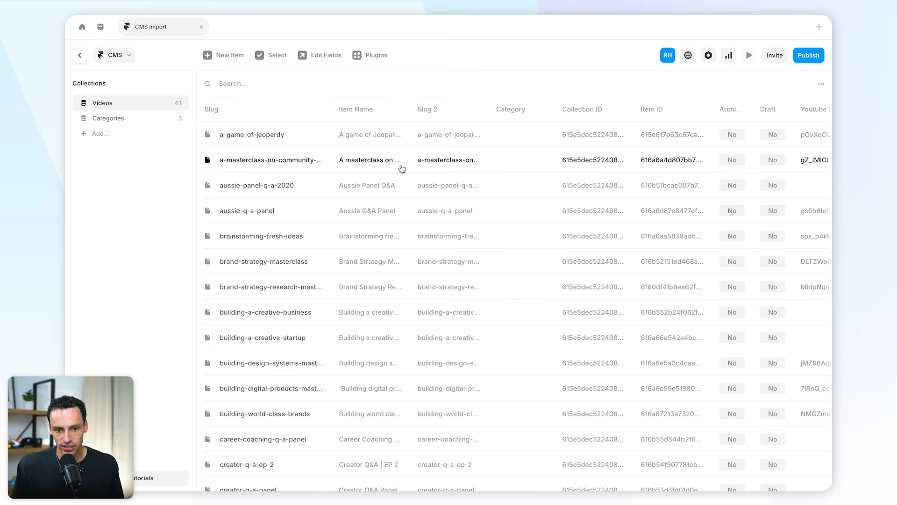
Step: Use CSV Import on the Videos collection and upload its CSV file, found by searching the file picker for "pitch+"
left_click(364, 56)
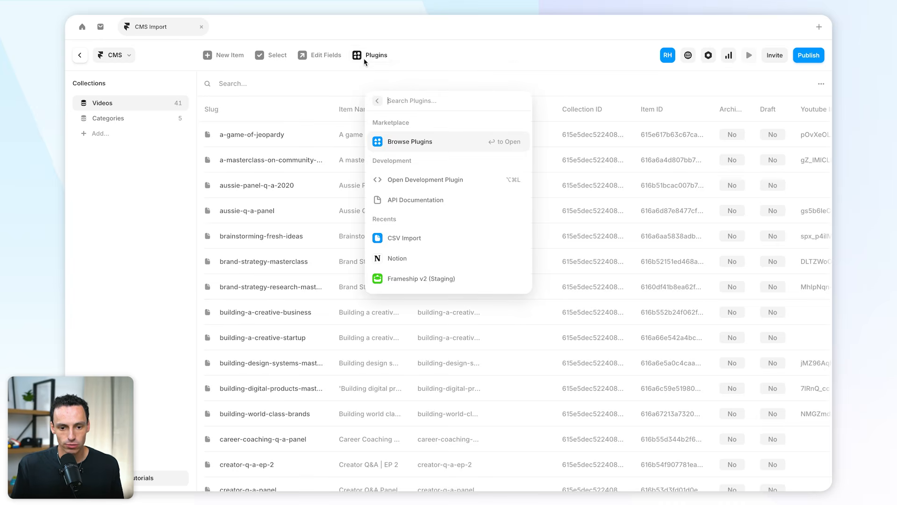
left_click(397, 236)
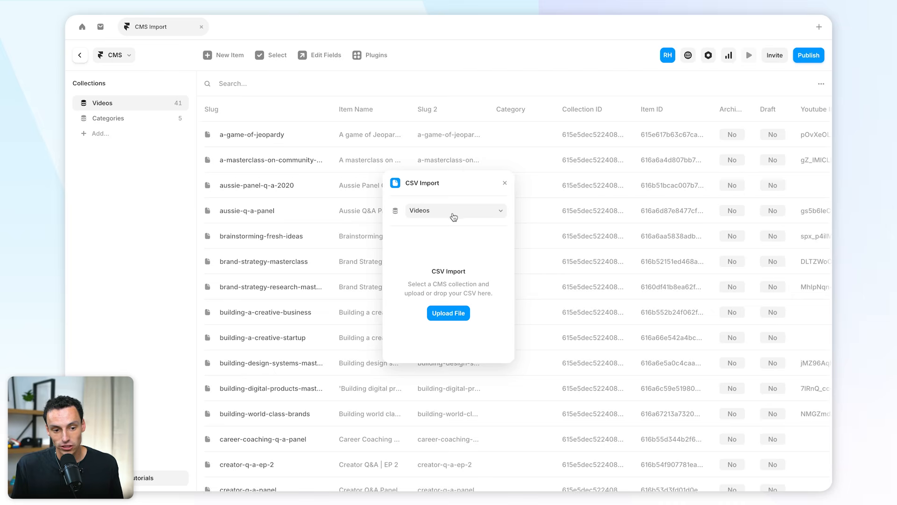
left_click(455, 314)
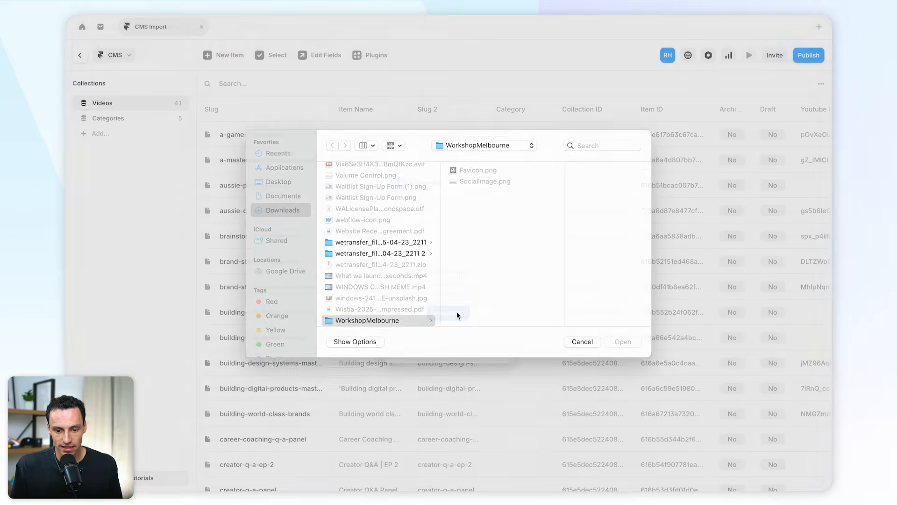
left_click(594, 158)
type("pitch+")
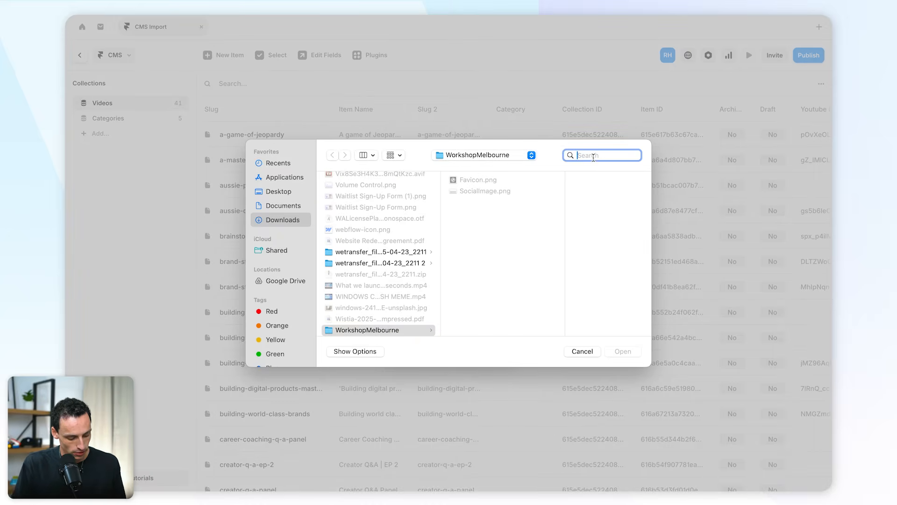
left_click(623, 351)
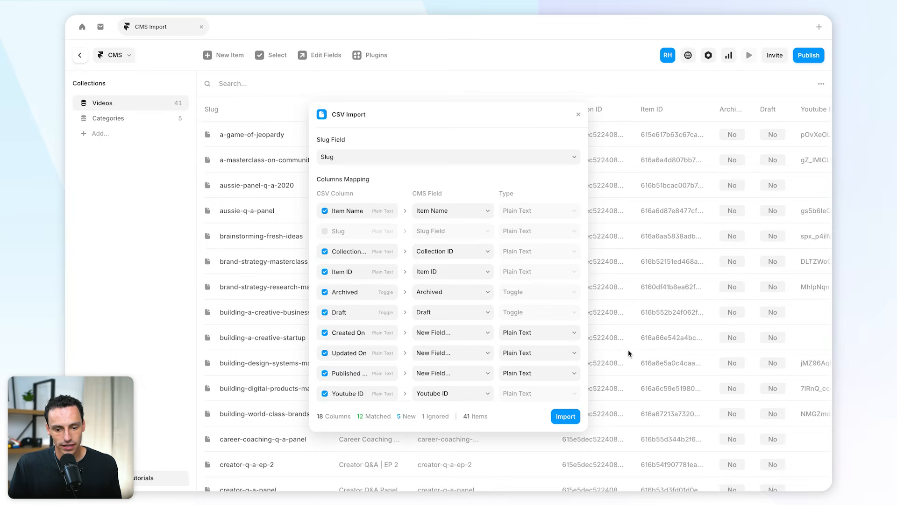
Step: Exclude the Created On, Updated On, Published, Draft, Archived and Item ID columns from the Videos CSV mapping
scroll(464, 256, "down", 3)
scroll(463, 256, "down", 3)
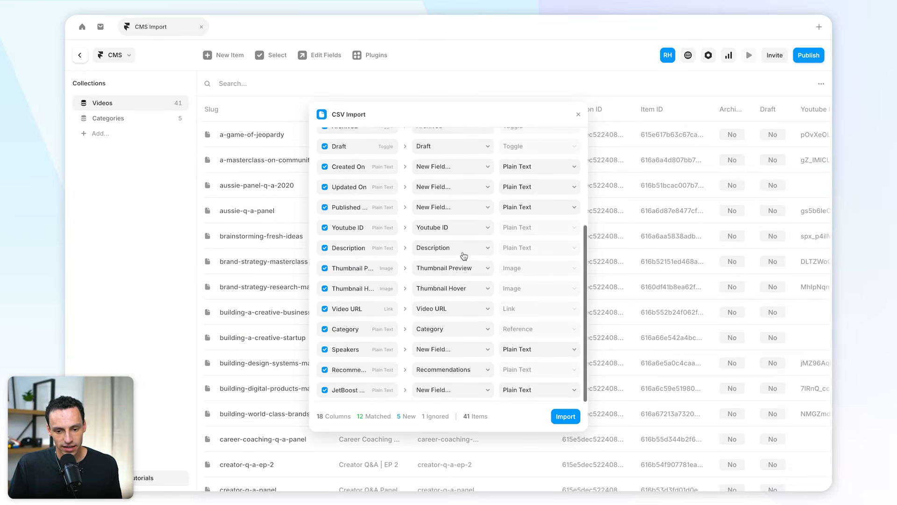
scroll(463, 255, "up", 3)
left_click(325, 240)
left_click(324, 261)
left_click(325, 281)
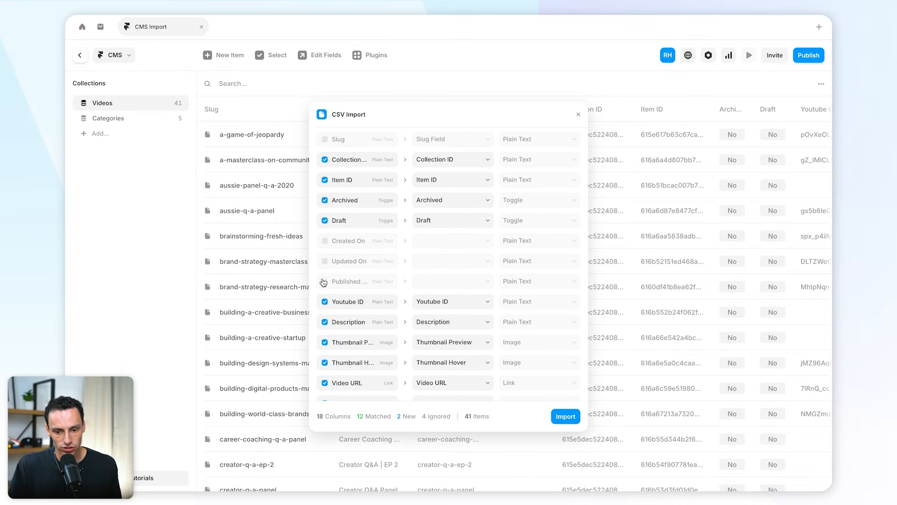
left_click(325, 221)
left_click(325, 200)
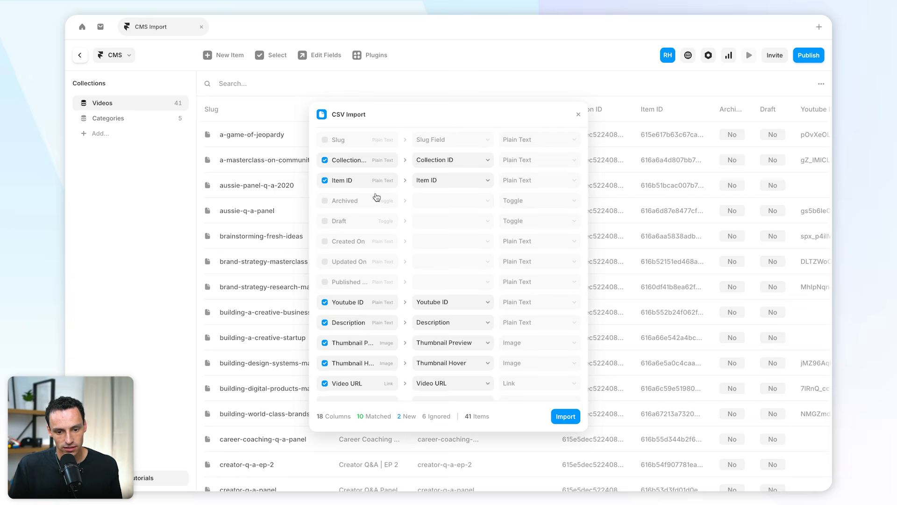
scroll(324, 243, "up", 3)
left_click(325, 246)
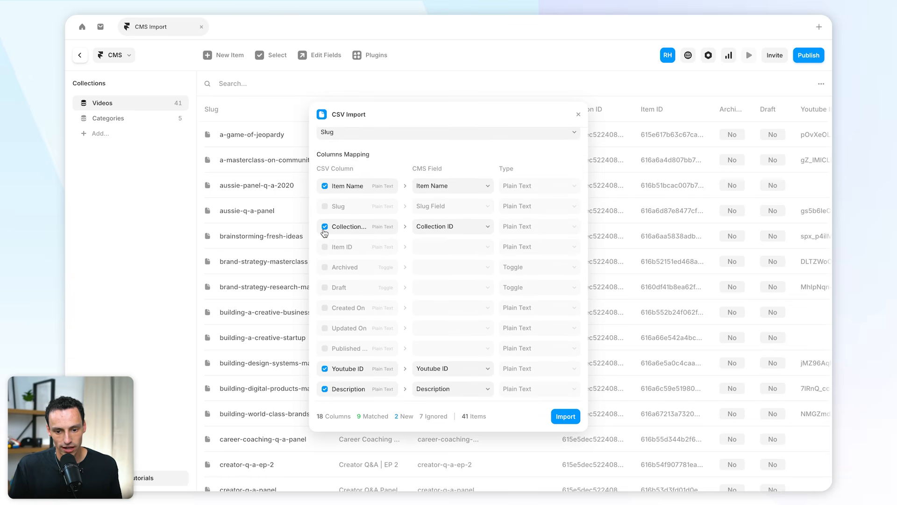
Step: Include the Slug column as a new field and import the Videos CSV, updating all 41 existing items
left_click(329, 207)
scroll(410, 279, "down", 5)
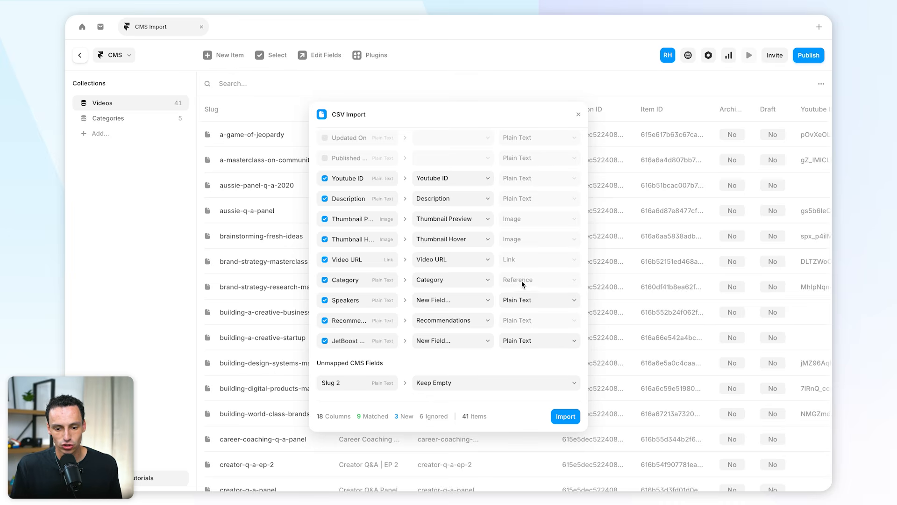
left_click(563, 419)
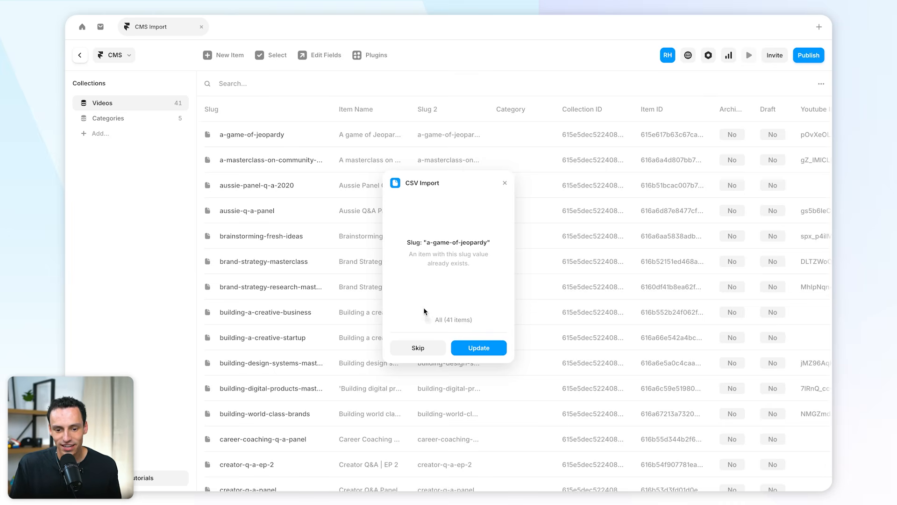
left_click(428, 321)
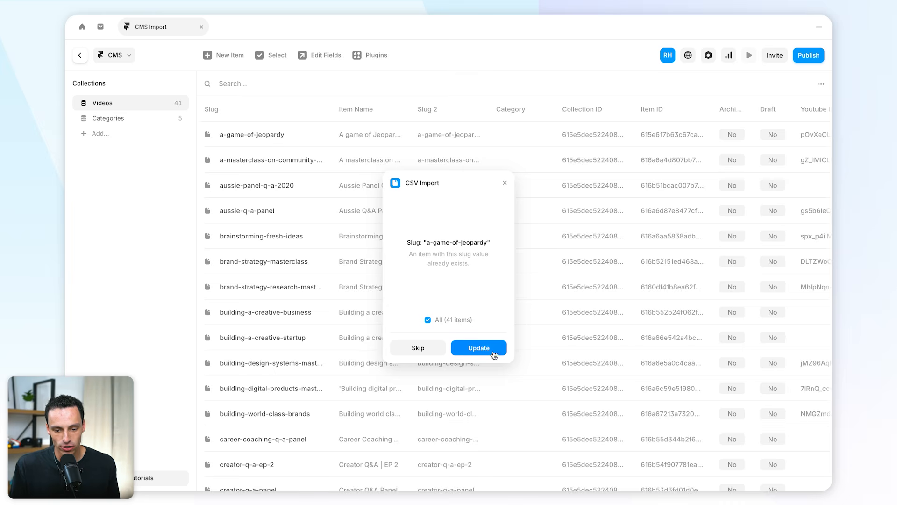
left_click(494, 355)
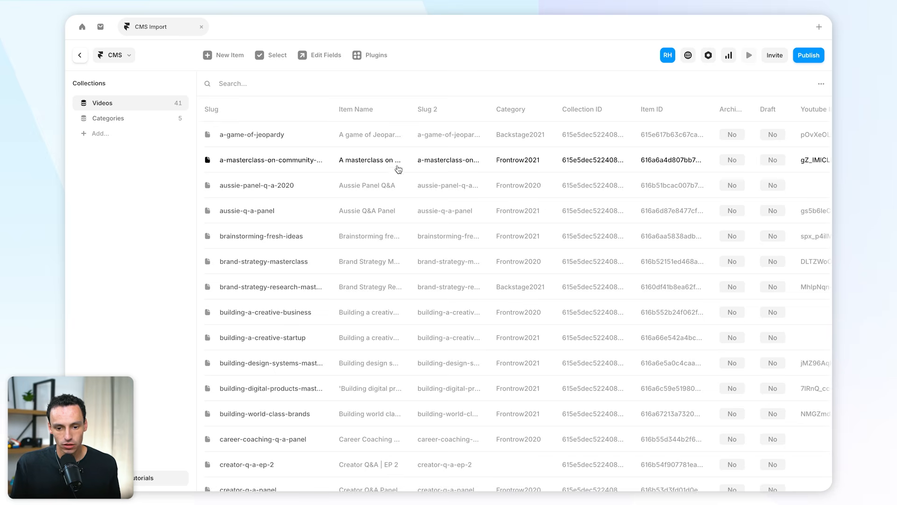
Step: Open the "A masterclass on community building" video item and examine its Category reference and other imported fields
left_click(437, 165)
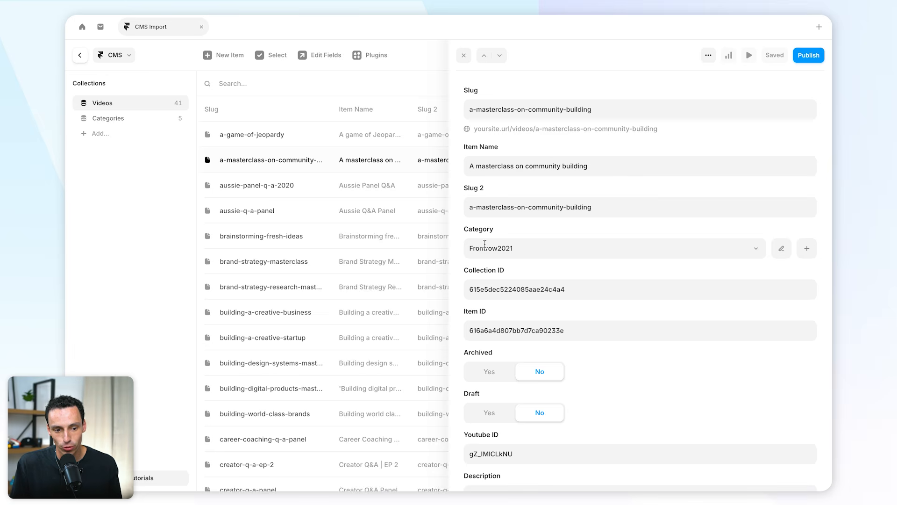
left_click(499, 250)
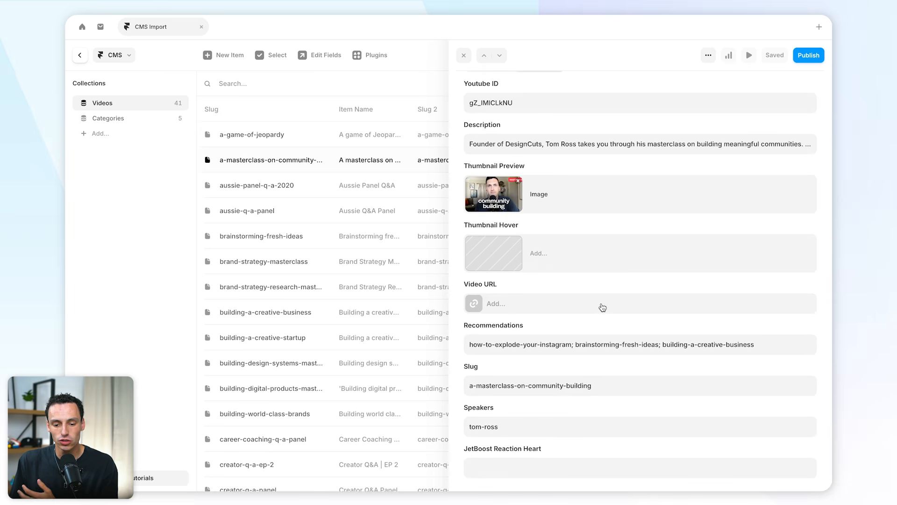
scroll(571, 348, "up", 1)
scroll(571, 347, "up", 7)
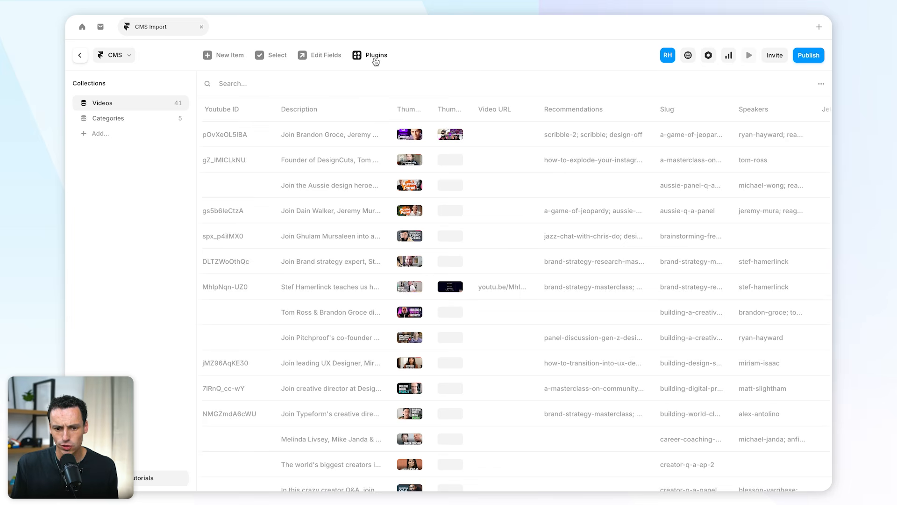
Step: Search the plugins for Notion, Airtable and Google alternatives for importing CMS content
left_click(376, 58)
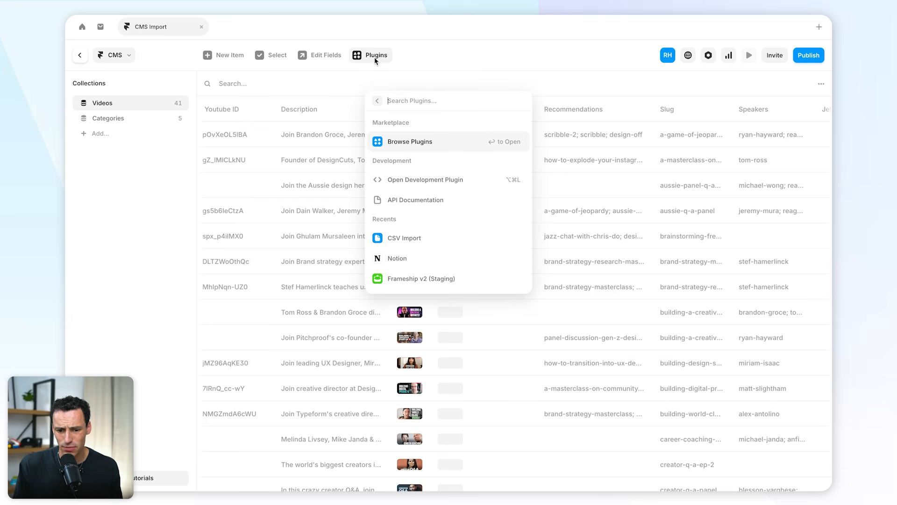
type("airtabl")
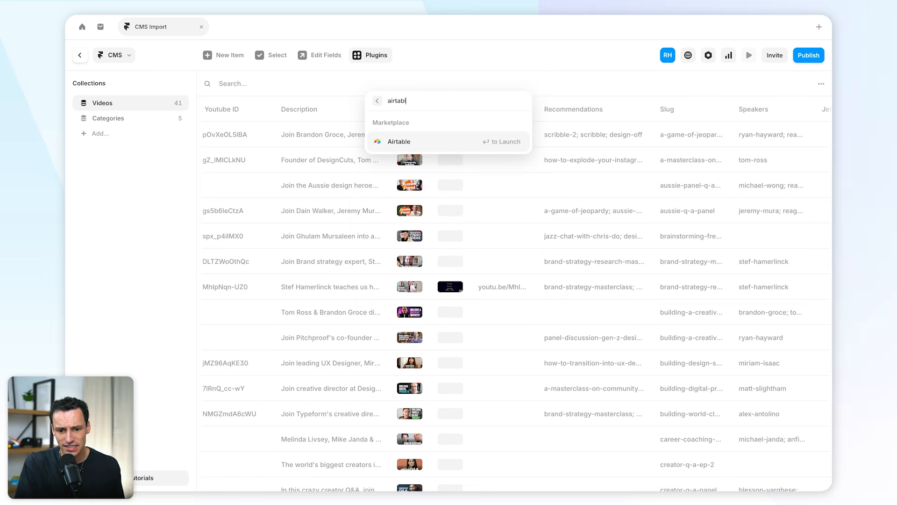
key("BackSpace")
key("BackSpace")
key("BackSpace")
key("BackSpace")
key("BackSpace")
key("BackSpace")
key("BackSpace")
type("google")
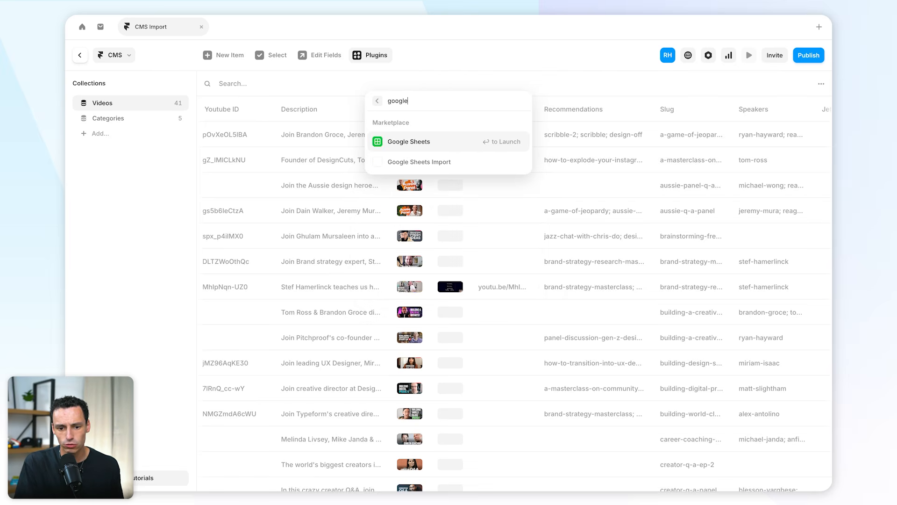